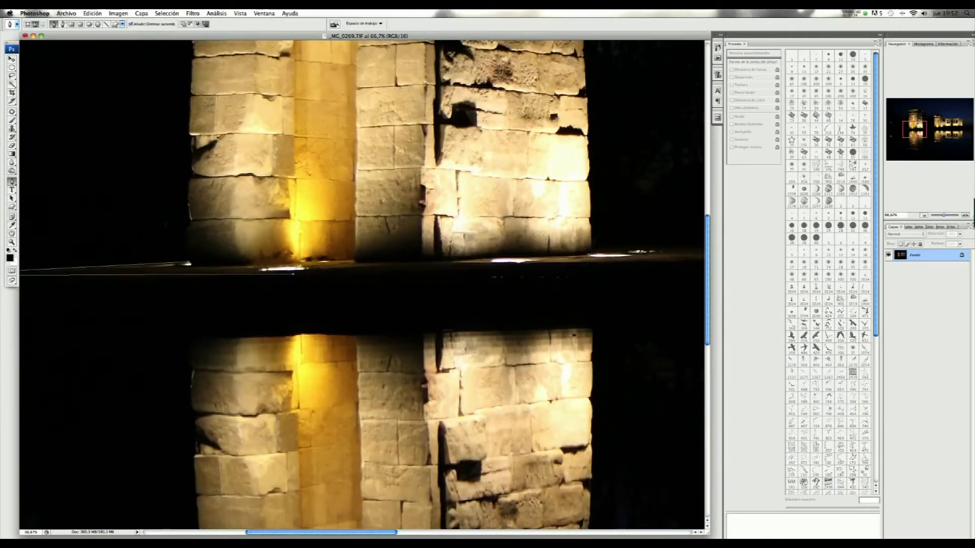
Step: Frame the facade and place the first Pen path point at the temple's top-left corner
left_click_drag(907, 129, 956, 130)
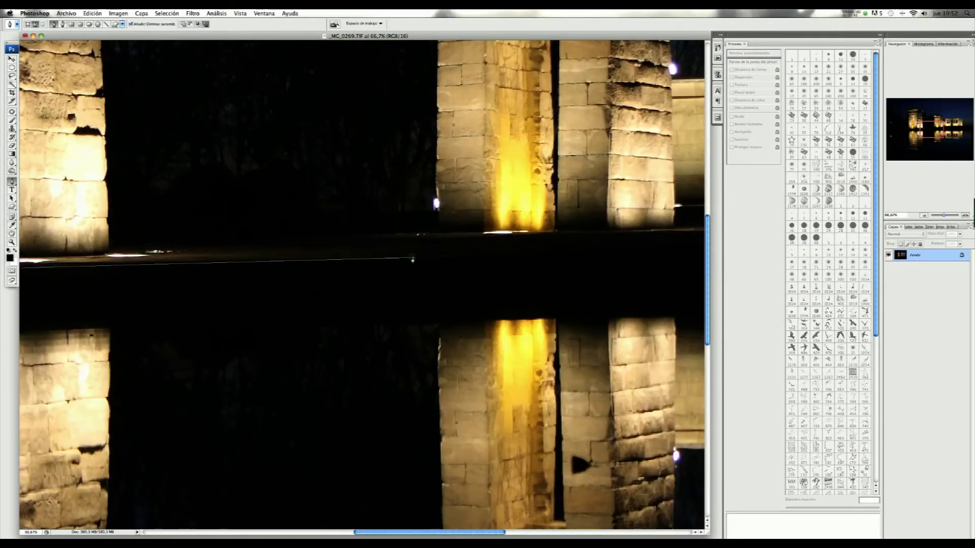
left_click(924, 215)
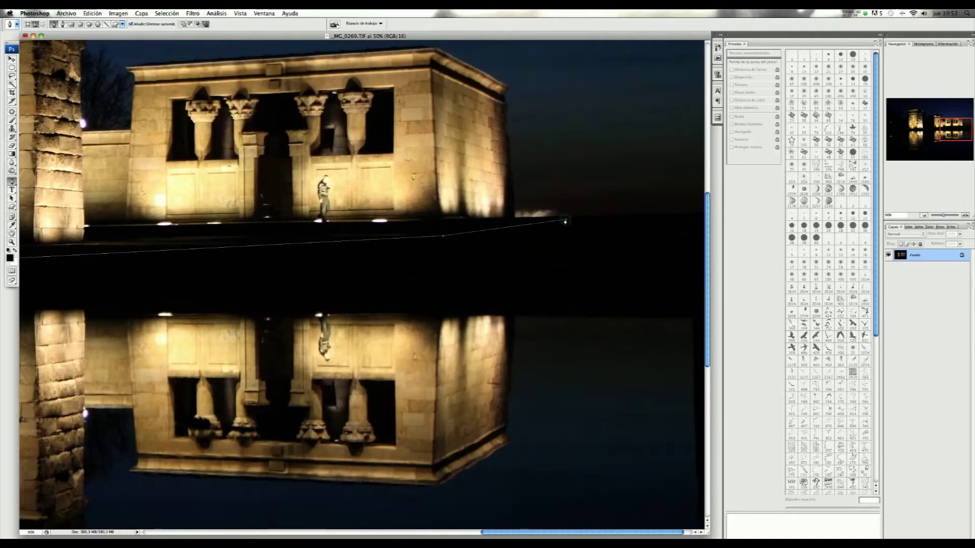
scroll(509, 212, "up", 3)
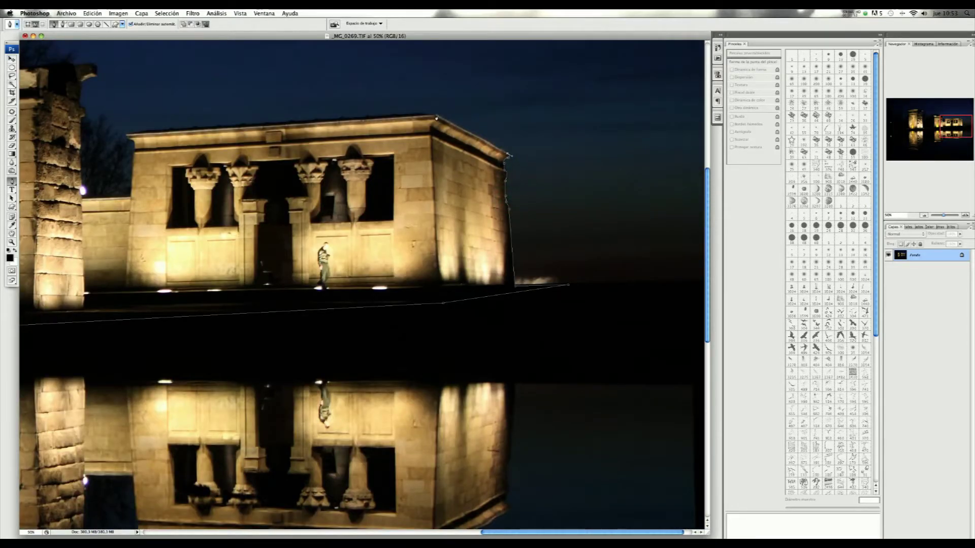
left_click(127, 134)
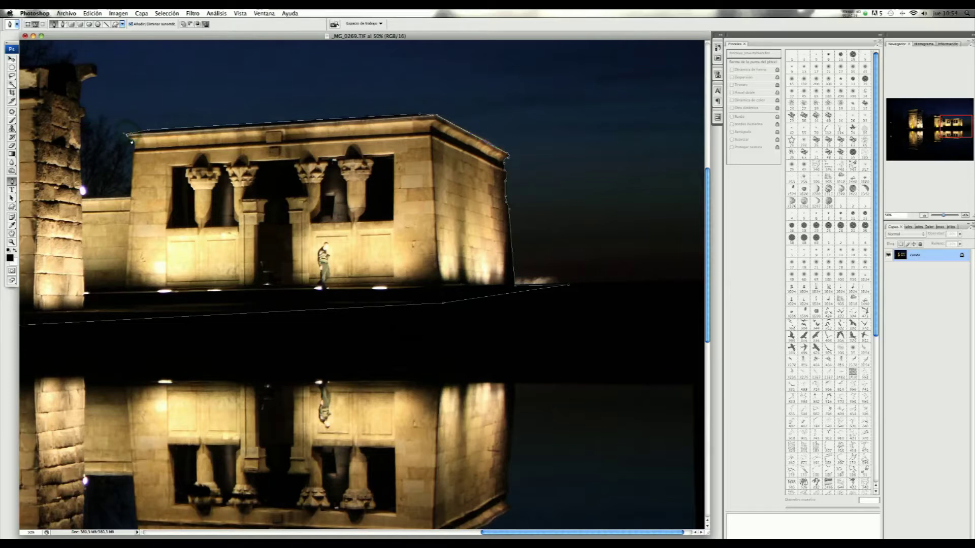
scroll(133, 161, "left", 4)
scroll(133, 162, "down", 2)
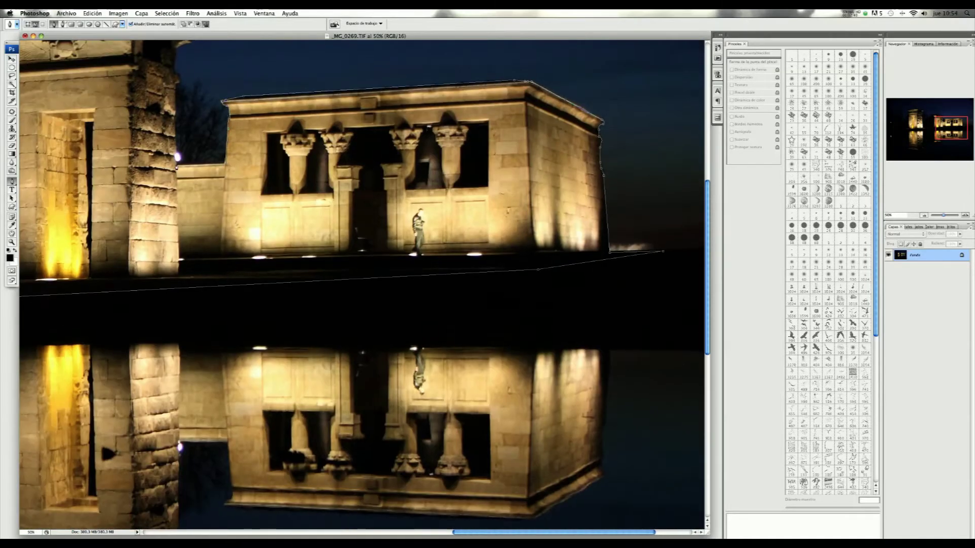
scroll(173, 146, "up", 3)
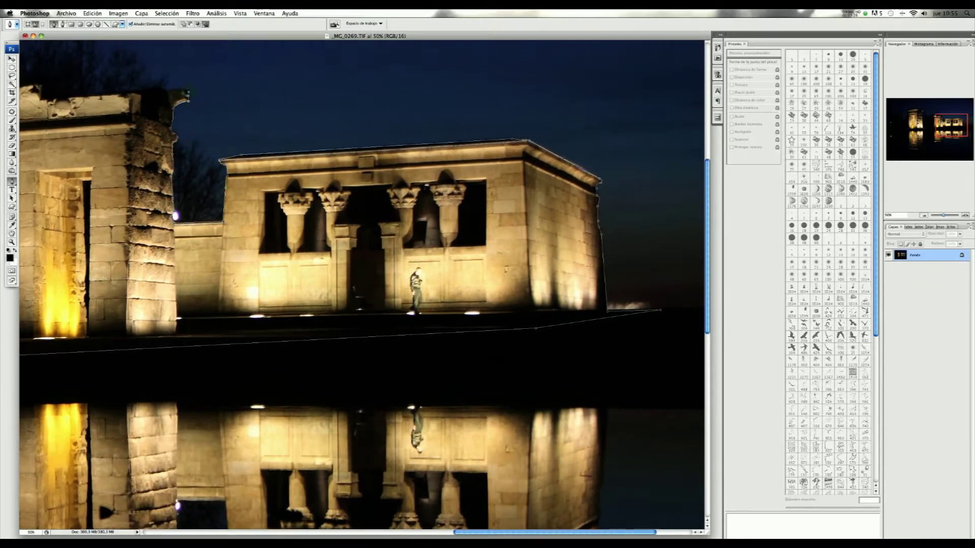
scroll(184, 95, "left", 4)
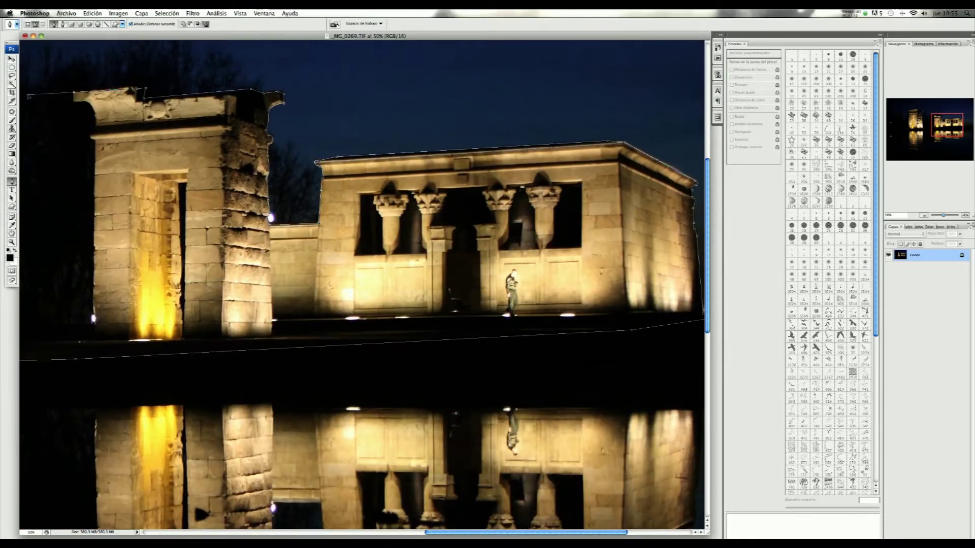
scroll(144, 99, "left", 3)
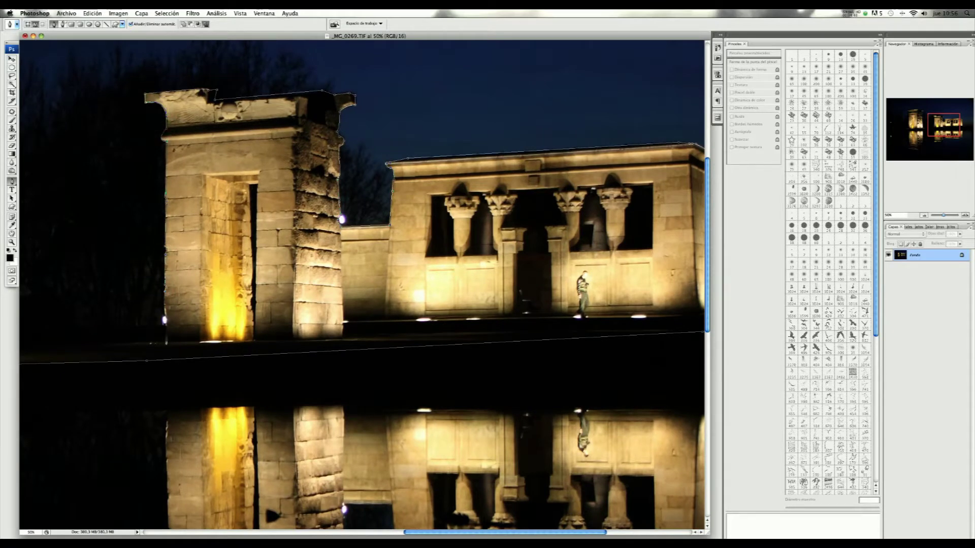
scroll(361, 206, "left", 10)
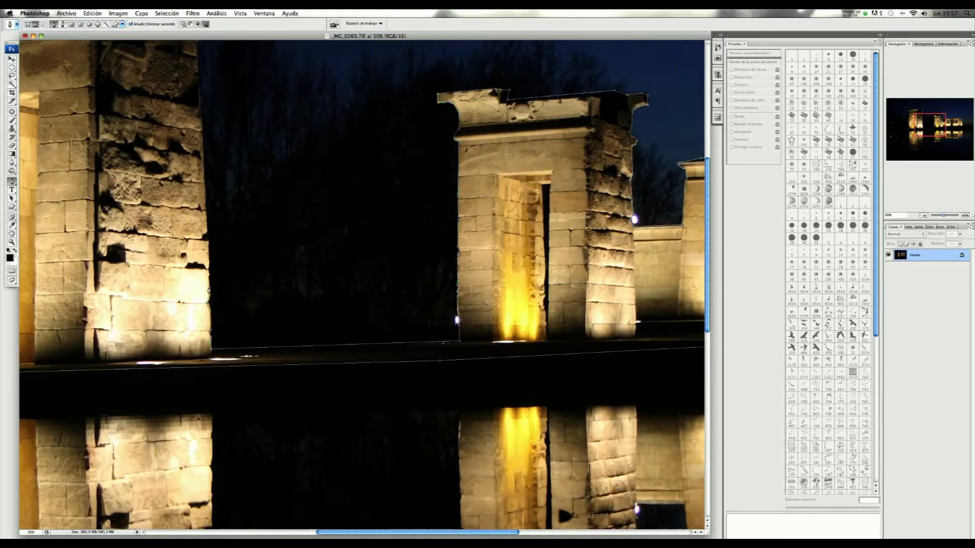
scroll(202, 205, "up", 6)
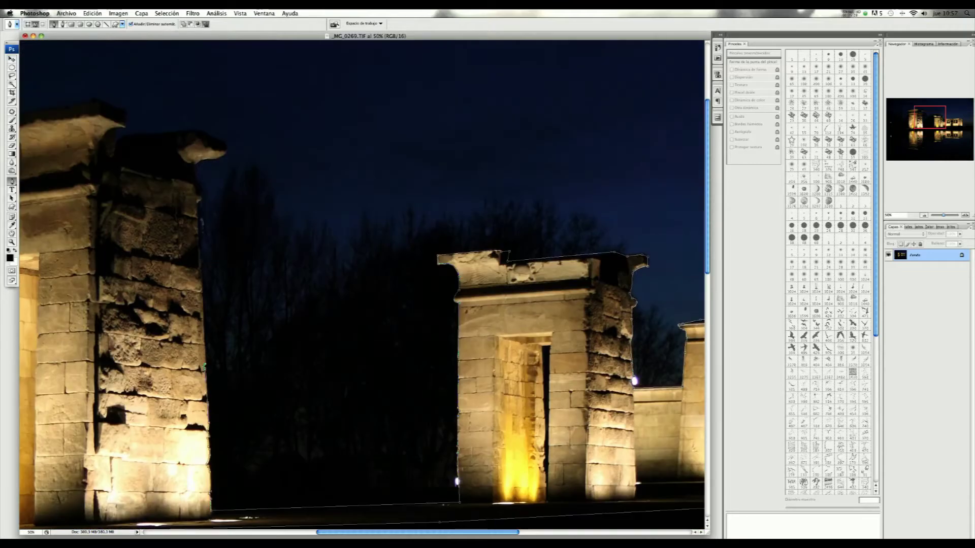
Step: Continue the path along the pylon top and cornice underside, then down the pylon's left edge
left_click(193, 167)
left_click_drag(223, 149, 197, 139)
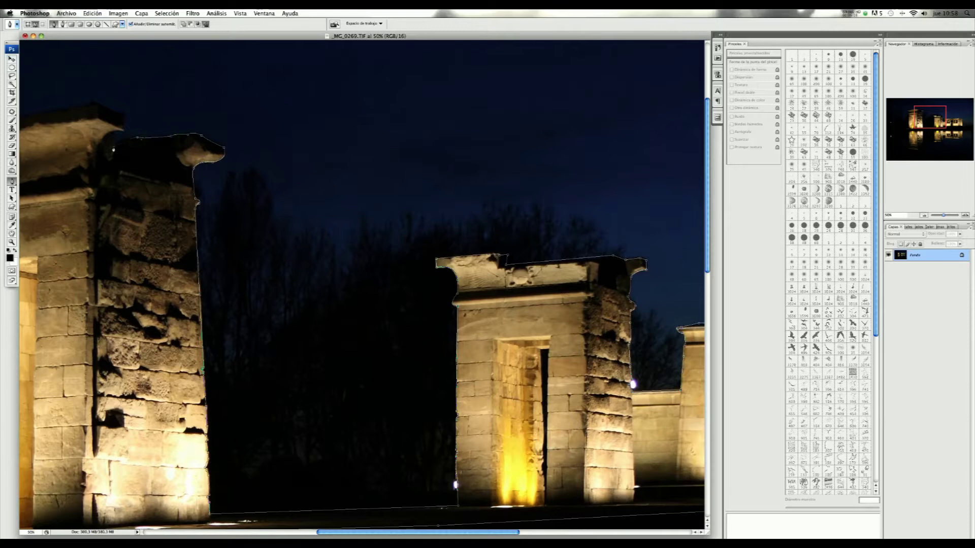
left_click_drag(113, 110, 333, 106)
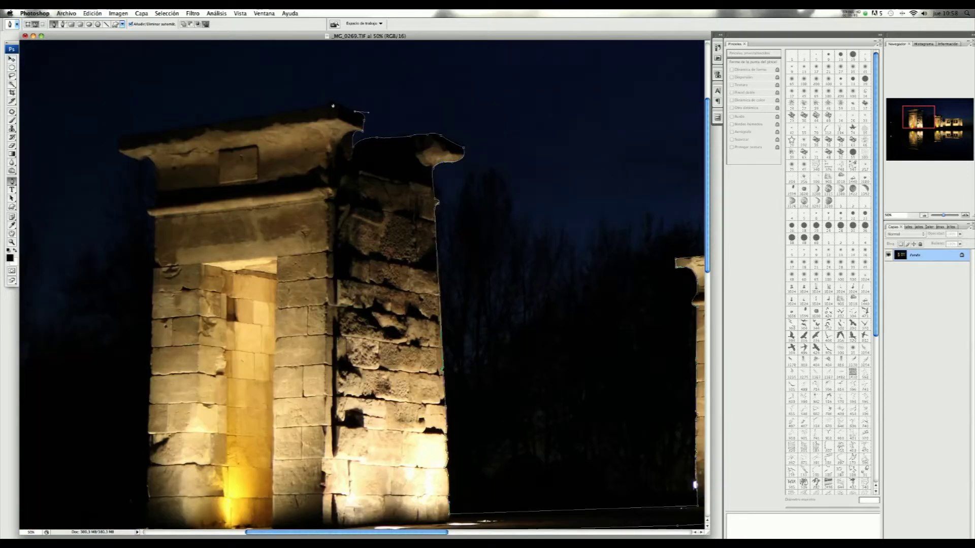
left_click(147, 155)
left_click(156, 191)
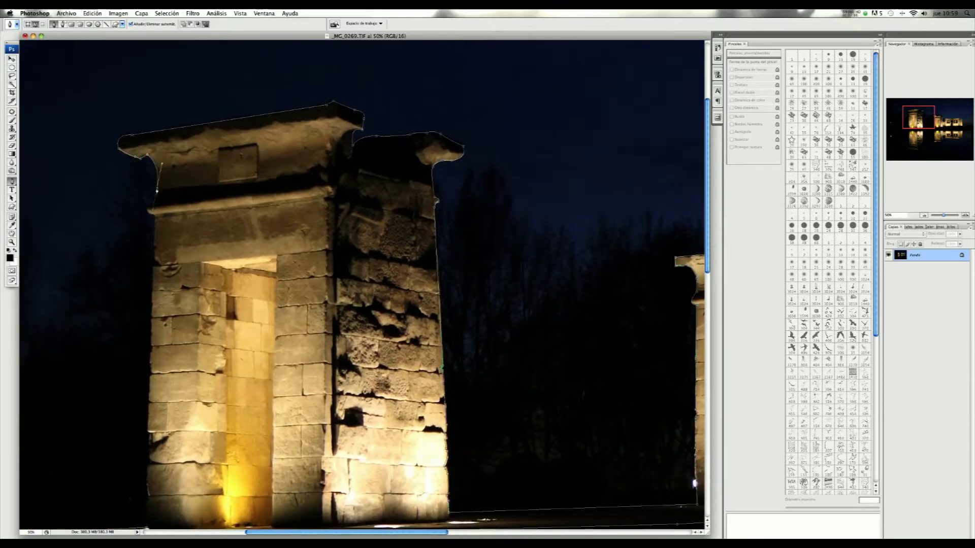
scroll(151, 216, "down", 3)
left_click(154, 222)
scroll(153, 235, "down", 10)
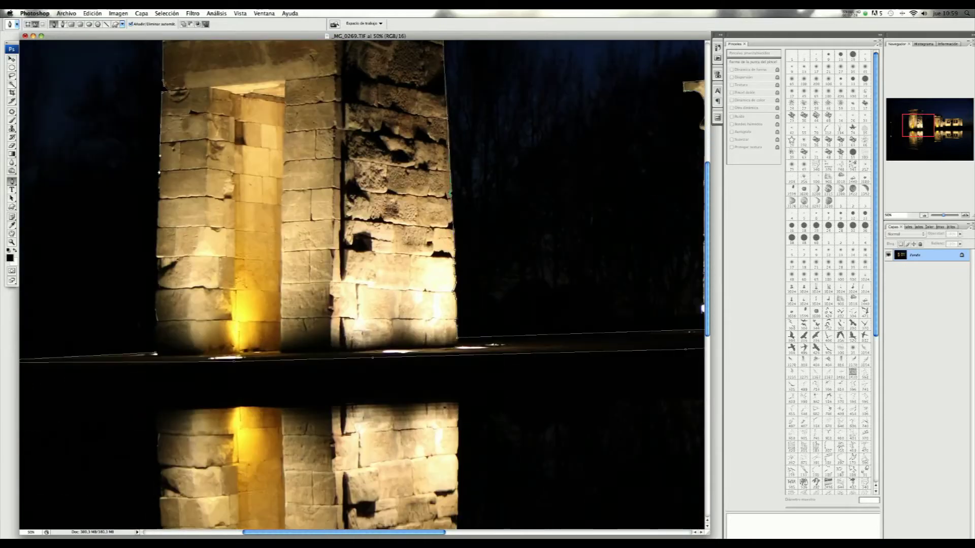
scroll(159, 229, "down", 5)
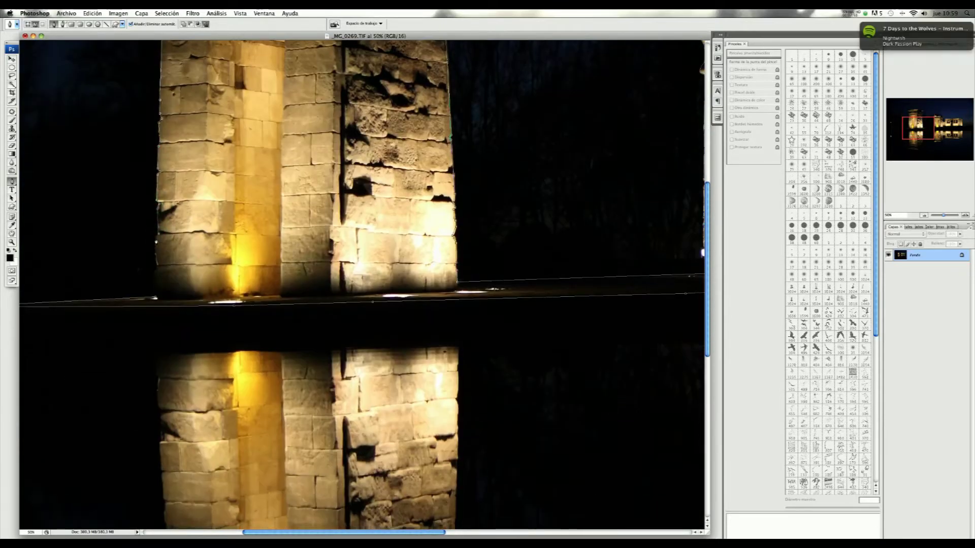
scroll(158, 178, "down", 5)
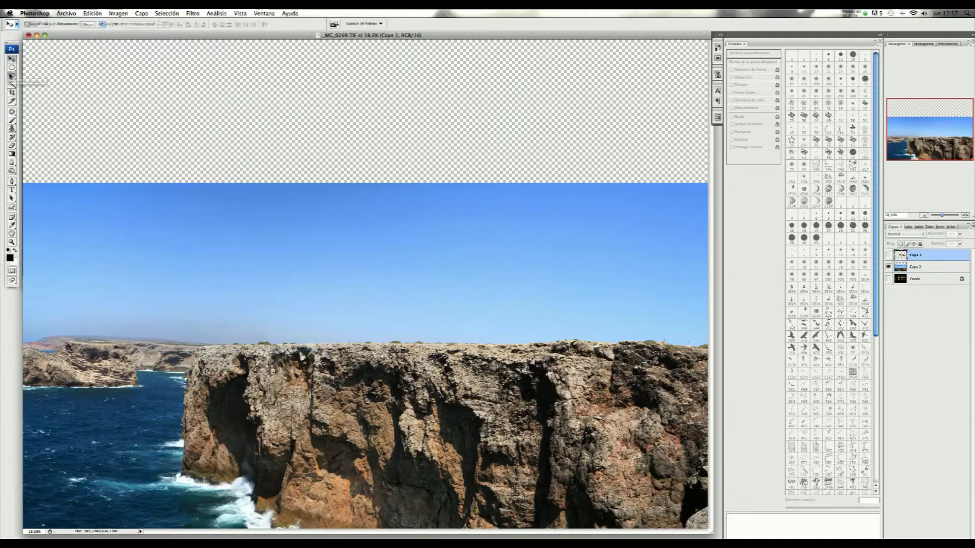
Step: Lasso the blue sky on Capa 2 and delete it to transparency
left_click(12, 76)
key("ctrl+0")
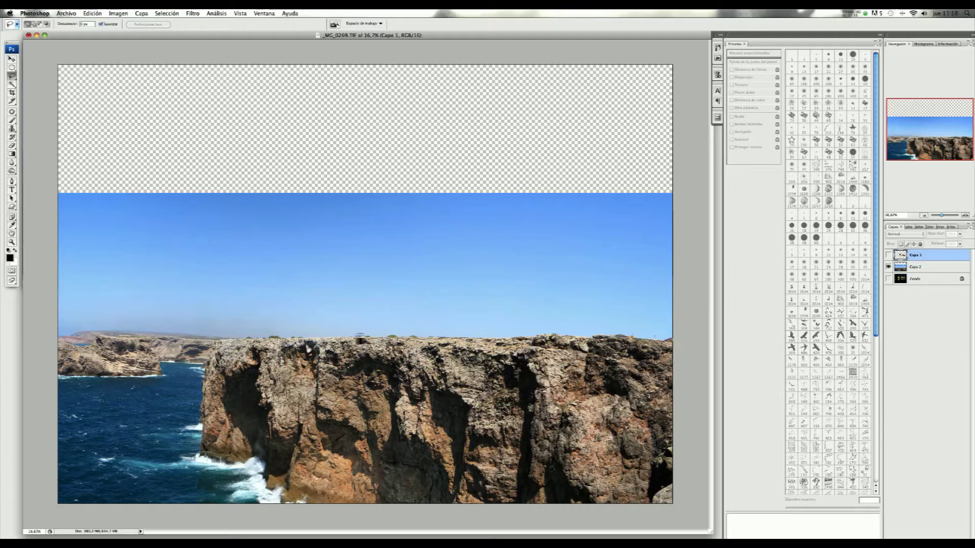
left_click_drag(237, 342, 682, 330)
left_click(940, 266)
key("Delete")
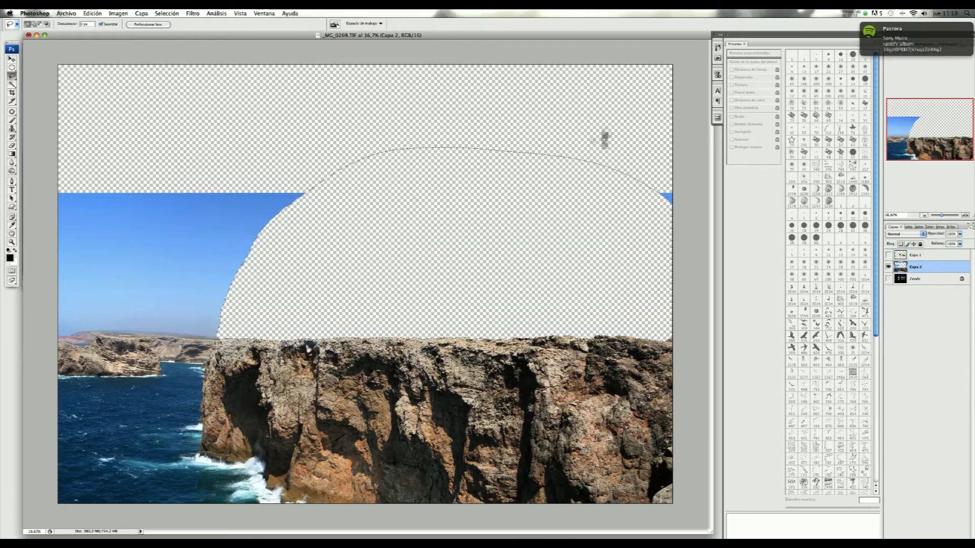
left_click_drag(259, 329, 386, 126)
key("Return")
mouse_move(224, 338)
left_mouse_down()
mouse_move(343, 150)
mouse_move(403, 190)
left_mouse_up()
key("Delete")
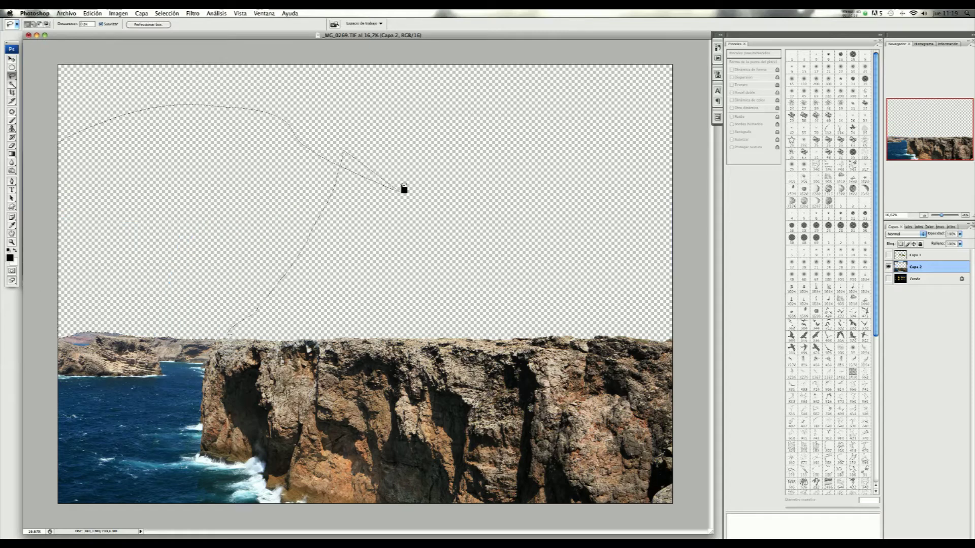
Step: Show temple layer Capa 1 and paint out the bright strip at its base at 18% opacity
left_click(888, 255)
key("ctrl+plus")
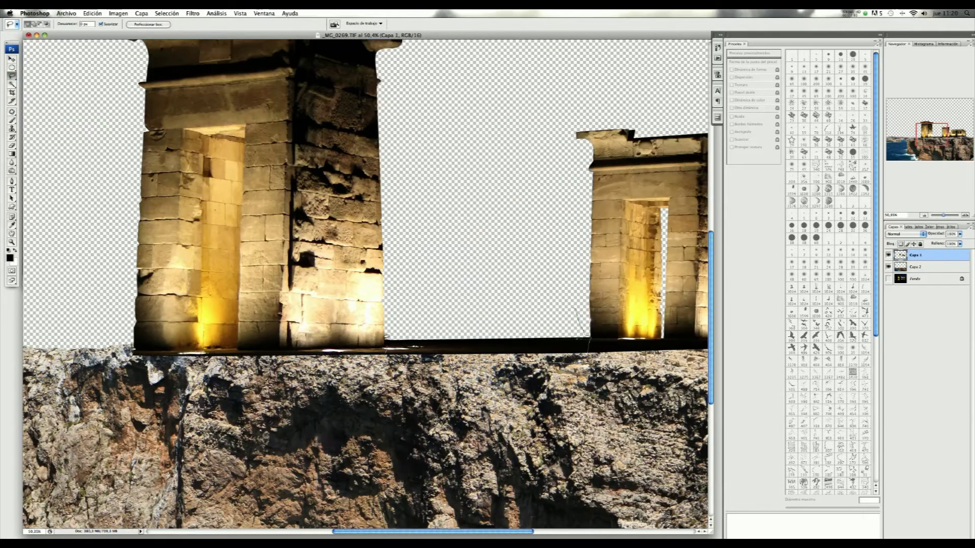
left_click_drag(386, 340, 656, 297)
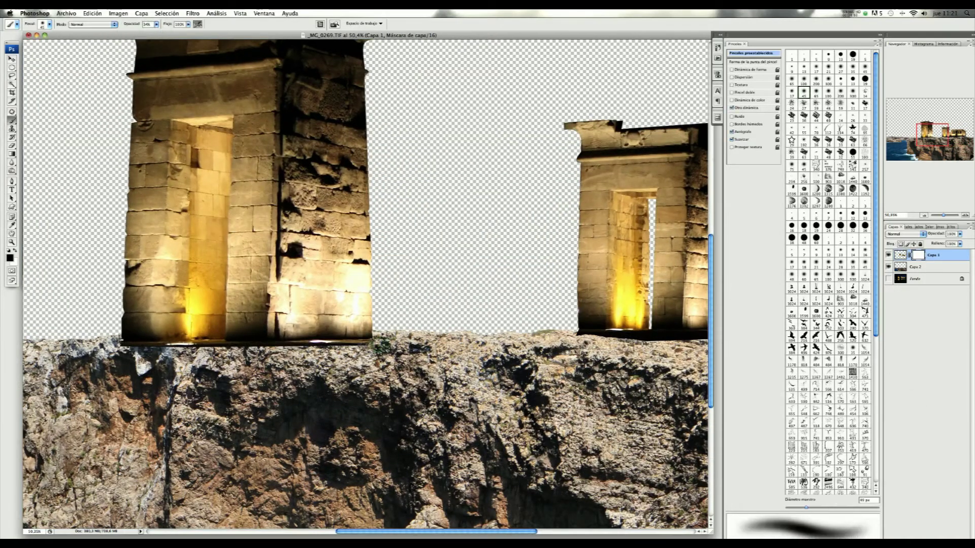
left_click_drag(391, 341, 127, 348)
key("1")
key("8")
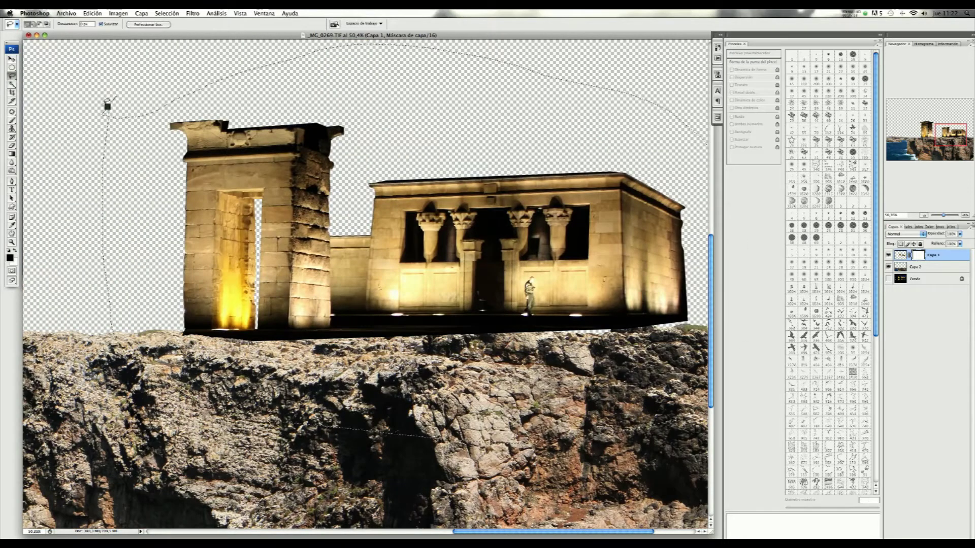
Step: Copy the outlined temple onto a new layer and move it left and down
left_click_drag(107, 105, 85, 126)
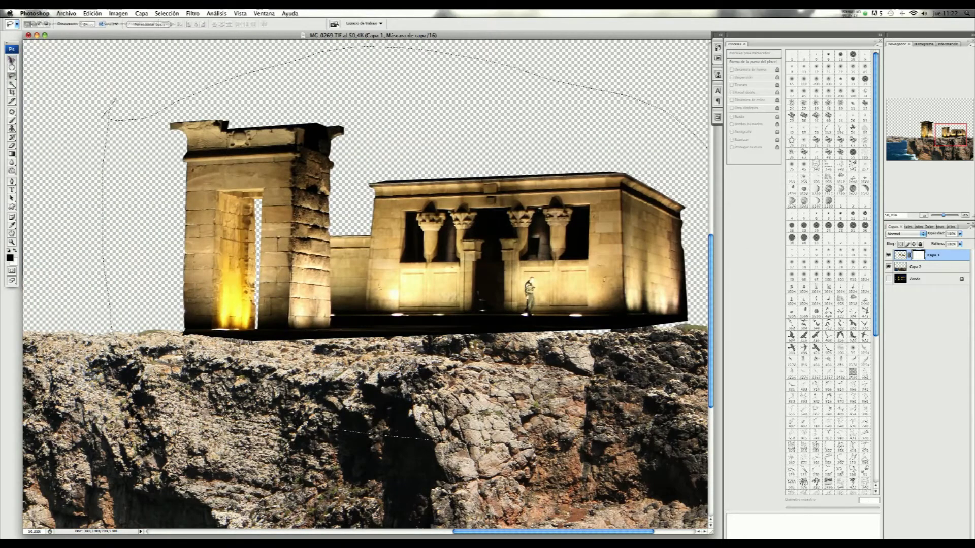
key("ctrl+j")
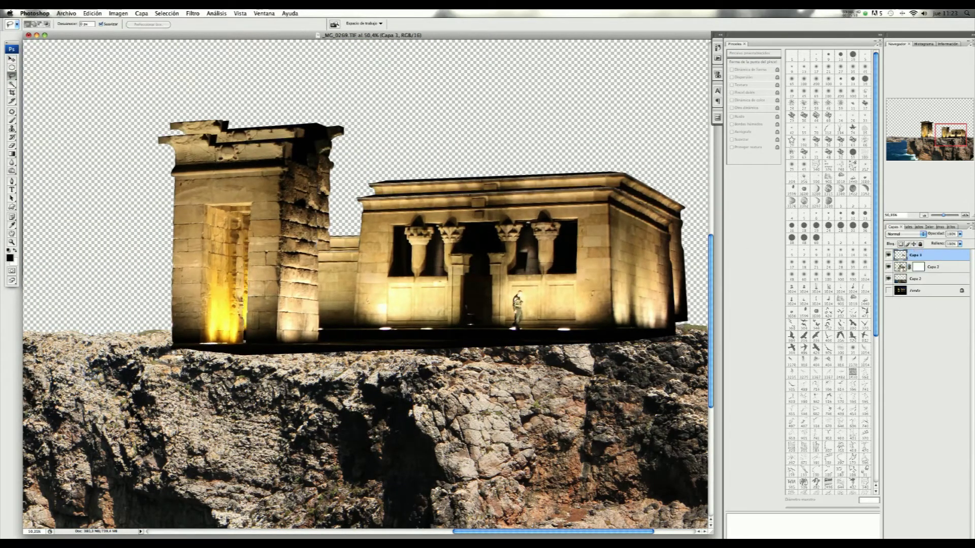
key("v")
left_click_drag(95, 125, 69, 145)
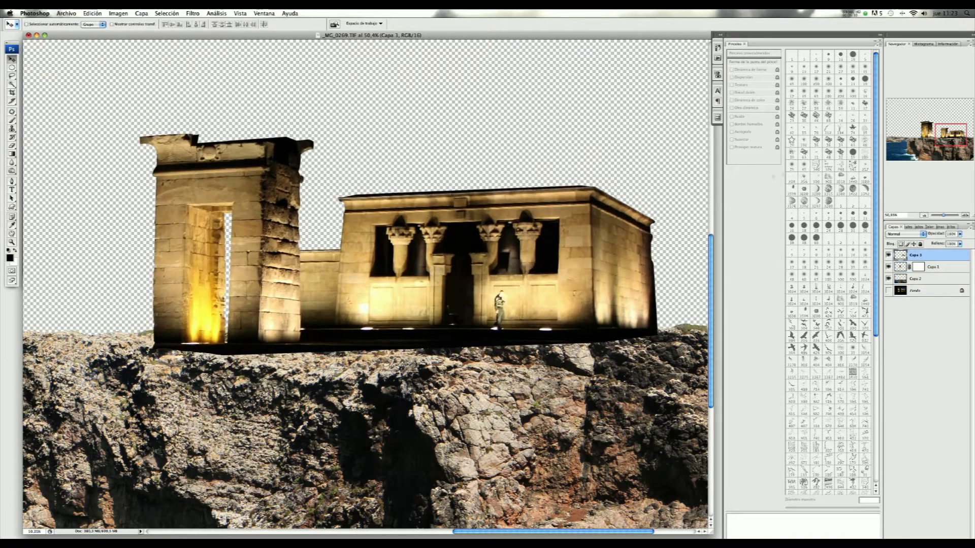
Step: Clone rock texture upward along the cliff top on Capa 2 with a 200 px brush
left_click(888, 255)
left_click(914, 279)
key("s")
left_click(841, 92)
left_click_drag(605, 277, 83, 287)
mouse_move(523, 276)
left_mouse_down()
mouse_move(706, 280)
mouse_move(132, 276)
left_mouse_up()
left_click_drag(701, 274, 56, 285)
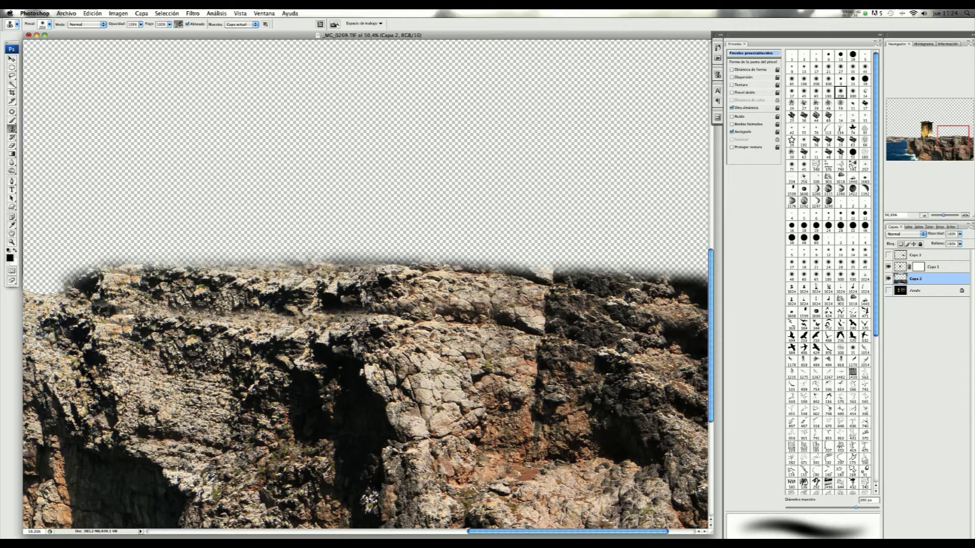
left_click_drag(143, 267, 706, 269)
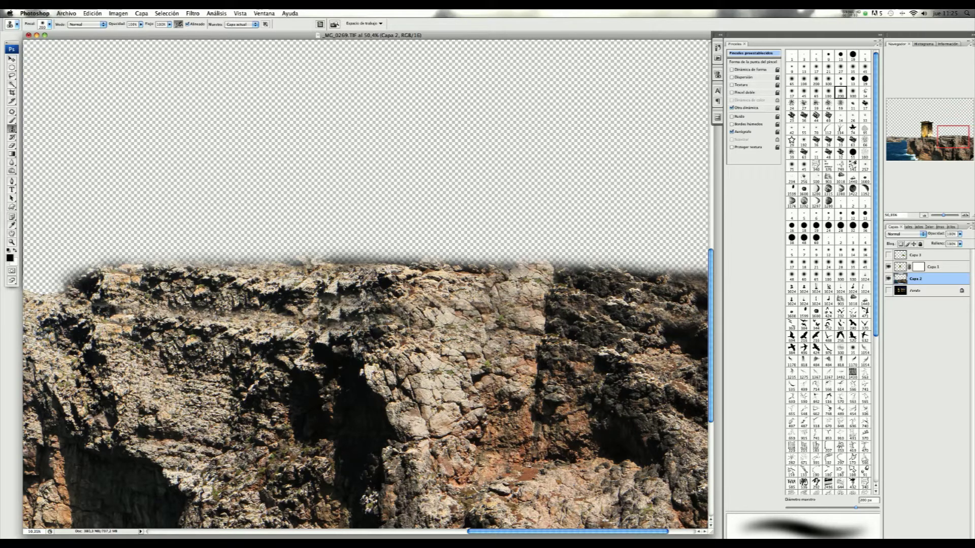
Step: Check the temple placement, then clone more rock higher along the cliff top
left_click(888, 255)
key("v")
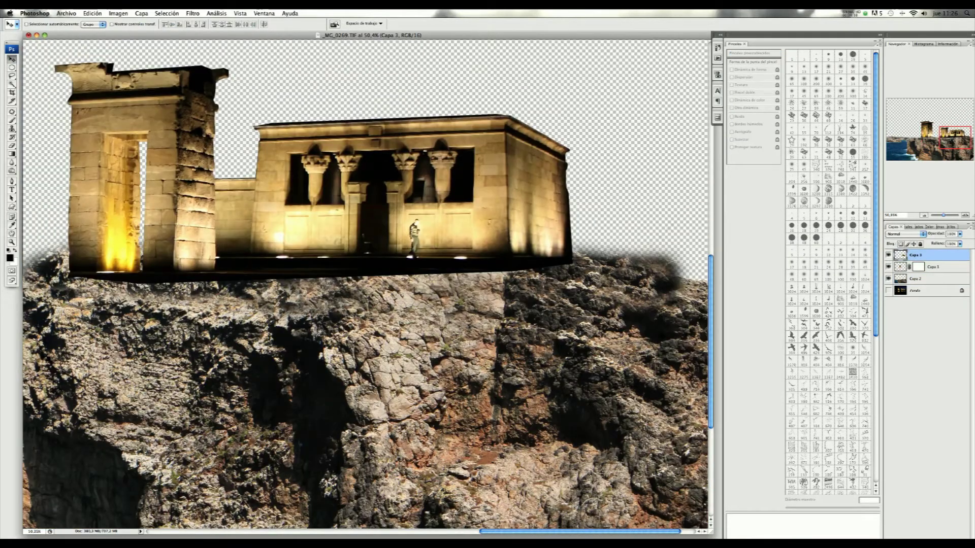
left_click(888, 255)
left_click(914, 279)
key("s")
mouse_move(508, 236)
left_mouse_down()
mouse_move(56, 243)
mouse_move(706, 238)
left_mouse_up()
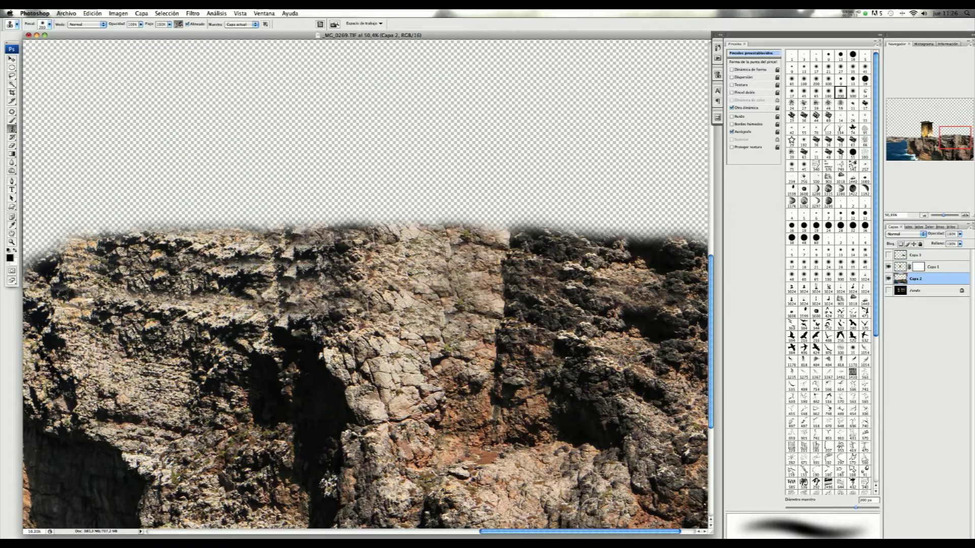
left_click_drag(599, 231, 81, 234)
Step: Paint the right temple's mask to soften its dark base band into the rock
left_click(888, 255)
left_click(914, 254)
key("v")
key("ctrl+0")
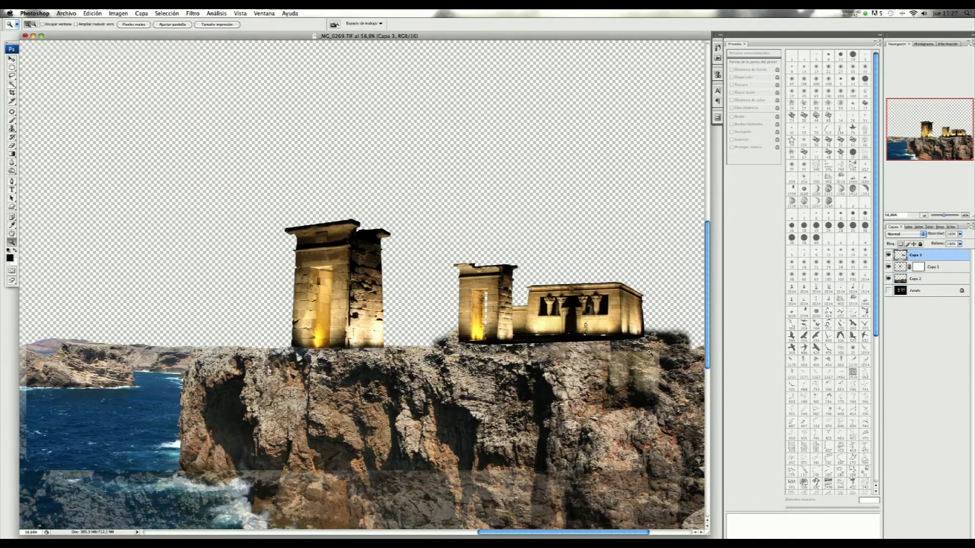
left_click_drag(450, 262, 646, 348)
key("b")
left_click_drag(91, 414, 284, 424)
mouse_move(223, 424)
left_mouse_down()
mouse_move(599, 407)
mouse_move(482, 419)
left_mouse_up()
mouse_move(696, 401)
left_mouse_down()
mouse_move(406, 422)
mouse_move(238, 416)
mouse_move(304, 421)
left_mouse_up()
mouse_move(376, 411)
left_mouse_down()
mouse_move(487, 406)
mouse_move(295, 406)
left_mouse_up()
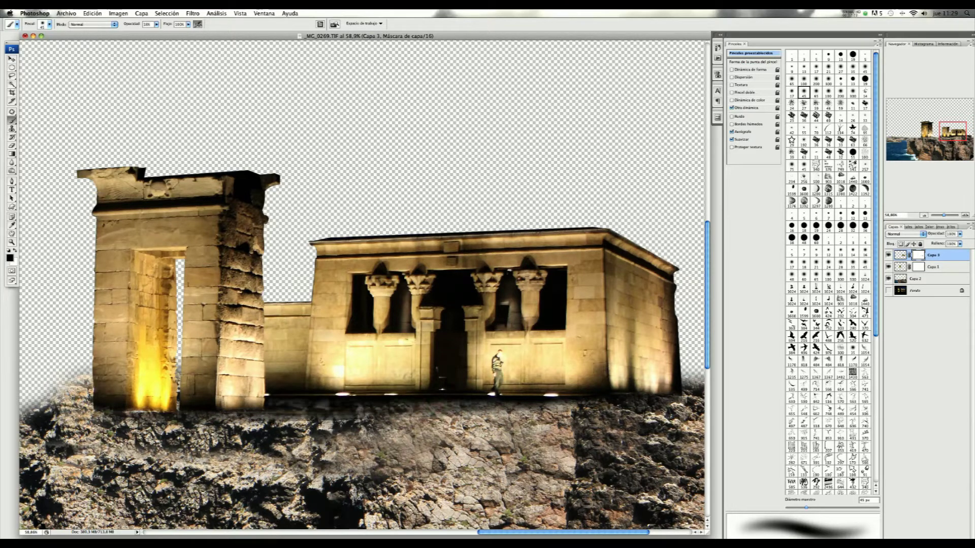
left_click_drag(538, 404, 427, 401)
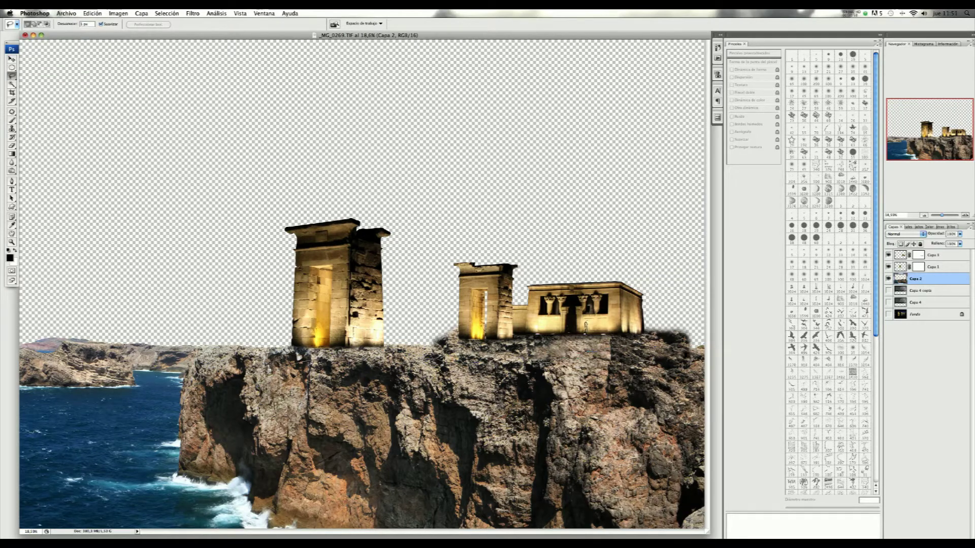
Step: Paste a rock patch as a layer positioned behind the temples
key("ctrl+v")
left_click_drag(919, 279, 919, 290)
key("v")
key("Delete")
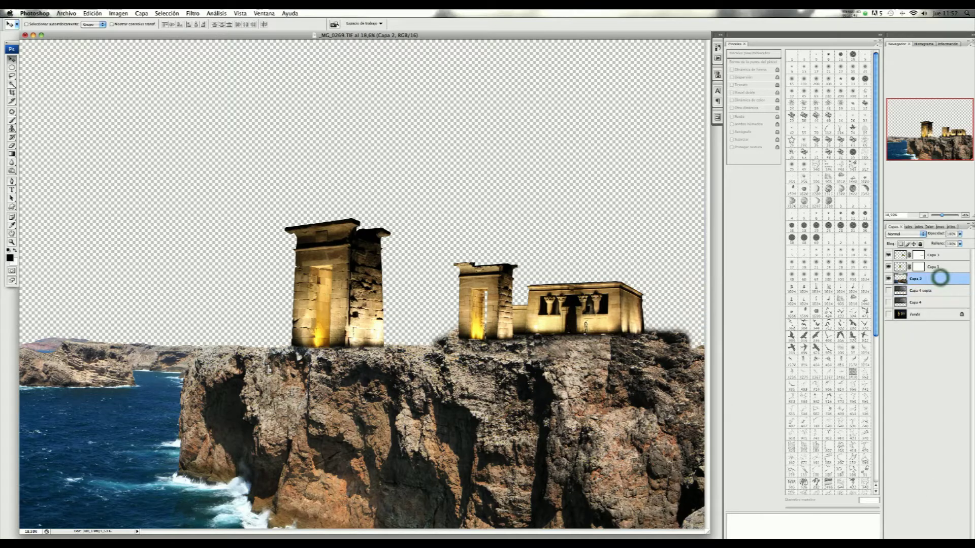
key("l")
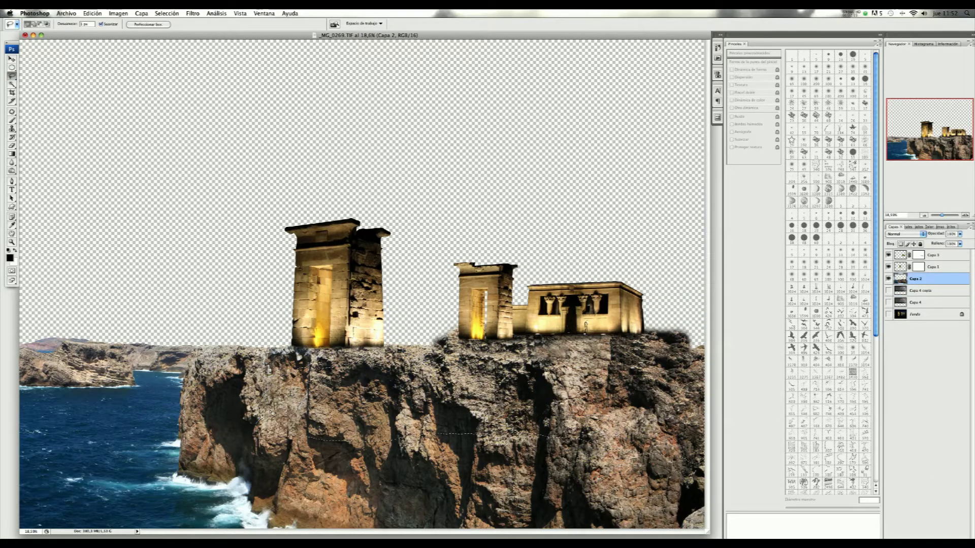
key("ctrl+z")
key("v")
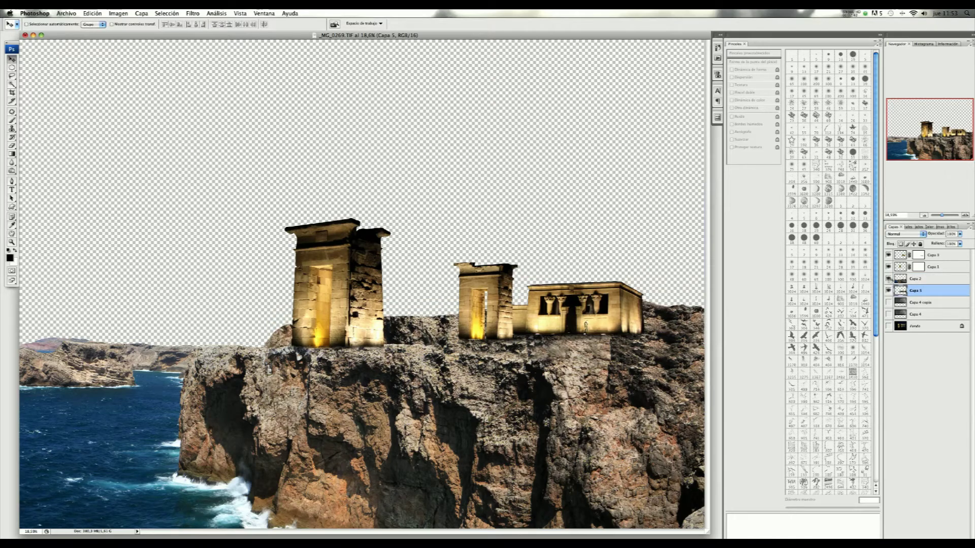
Step: Paint on the cliff layer's mask around the temples at 41% opacity
left_click(915, 279)
key("b")
key("ctrl+plus")
key("ctrl+plus")
key("ctrl+plus")
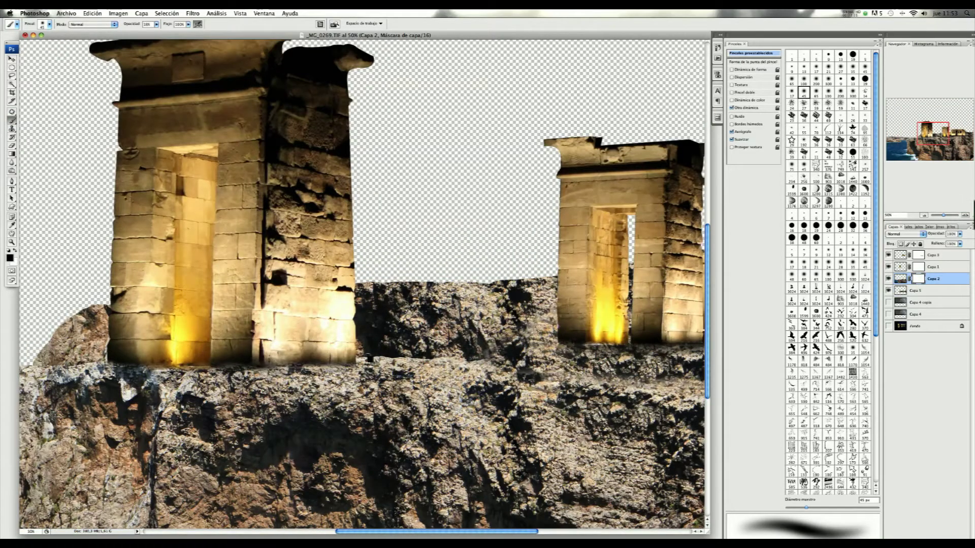
key("4")
key("1")
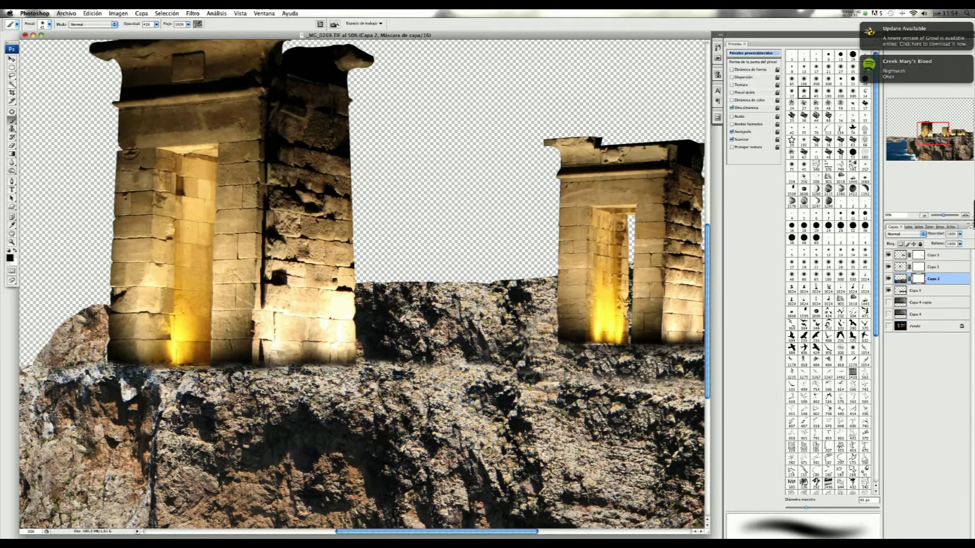
key("super+0")
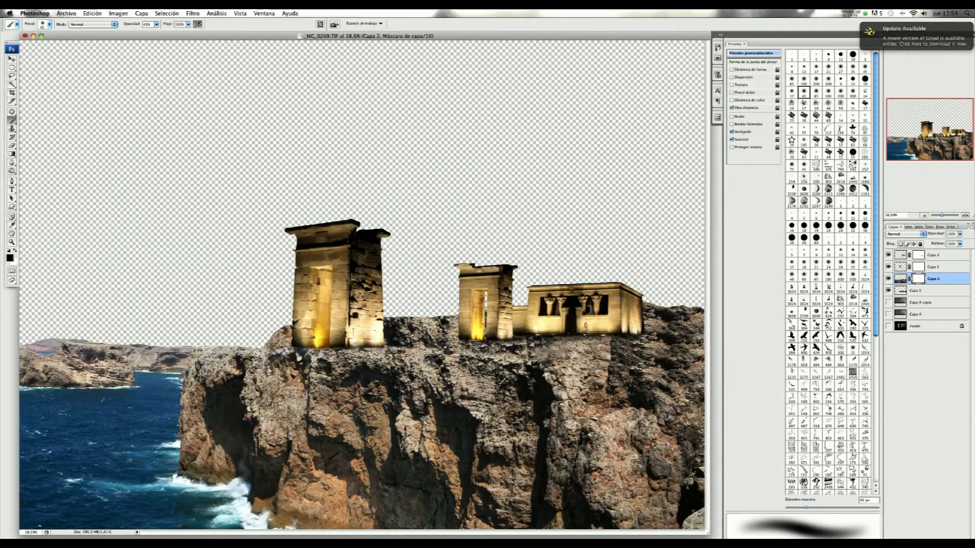
Step: Merge the temple layers and apply Layer > Matting > Defringe to remove edge halos
left_click(951, 258)
key("super+e")
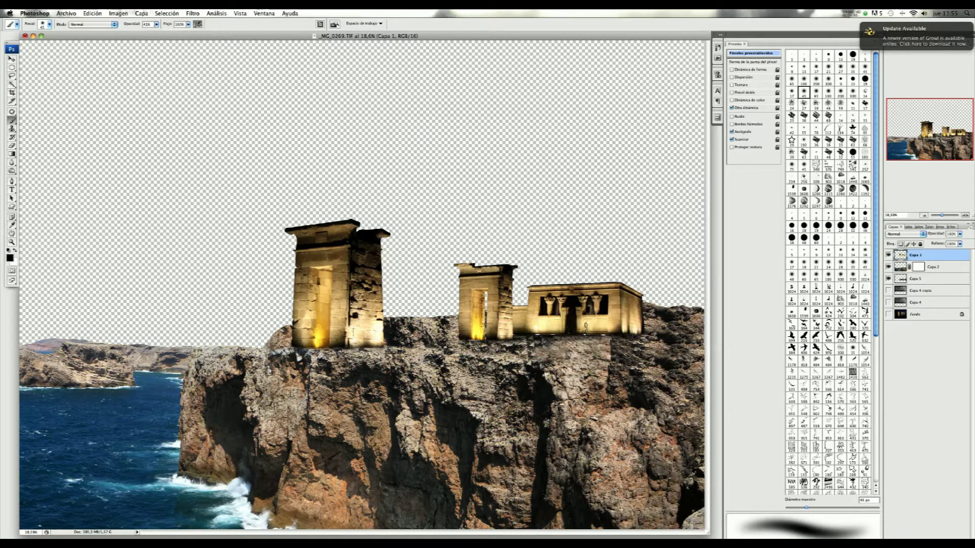
key("Return")
key("alt+bracketleft")
key("Return")
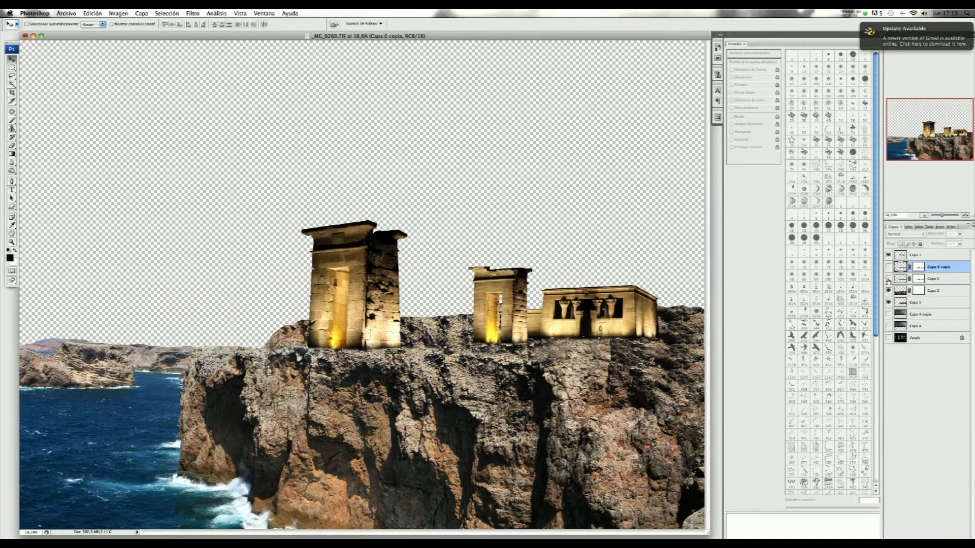
Step: Show the grassy Capa 6 copia overlay at 63% opacity and the stormy sky-mountain layer
left_click(888, 279)
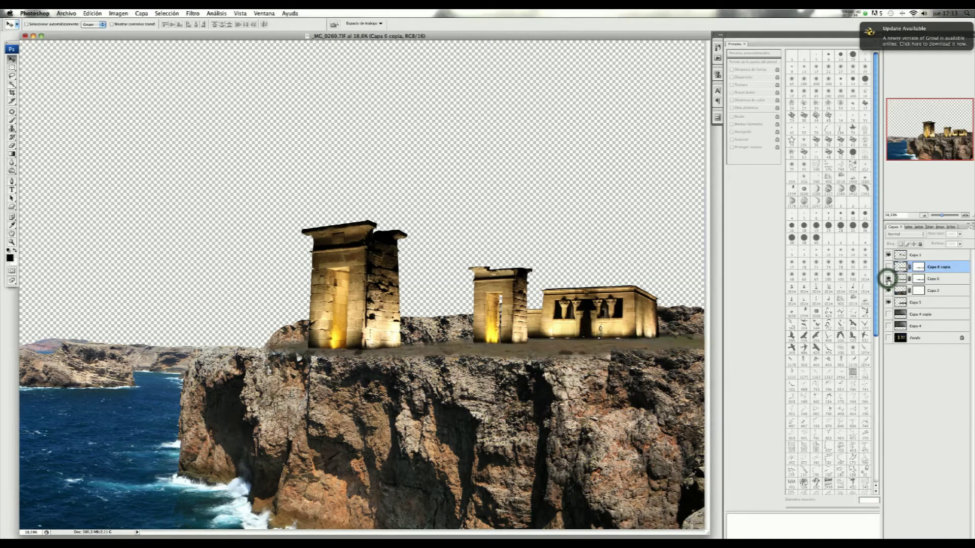
left_click(888, 279)
left_click_drag(960, 234, 950, 243)
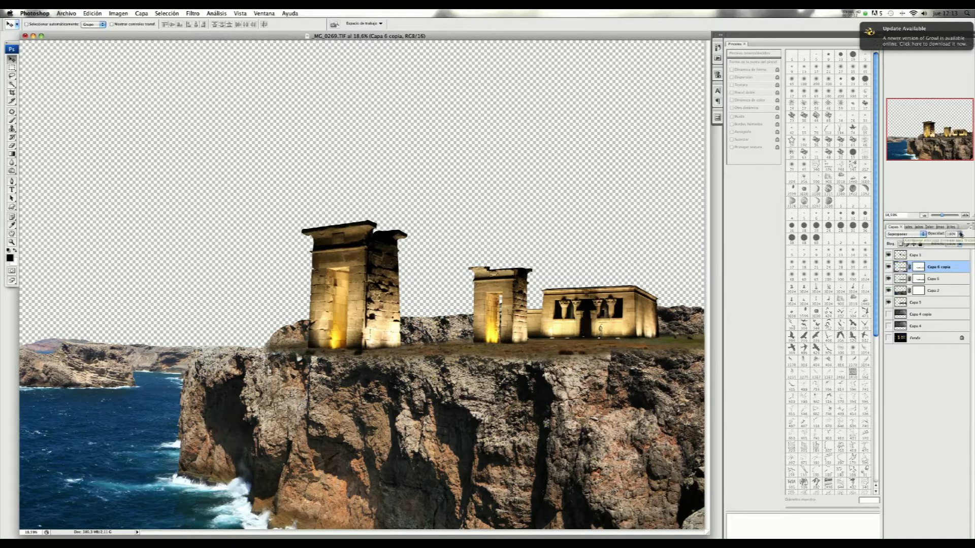
left_click(888, 267)
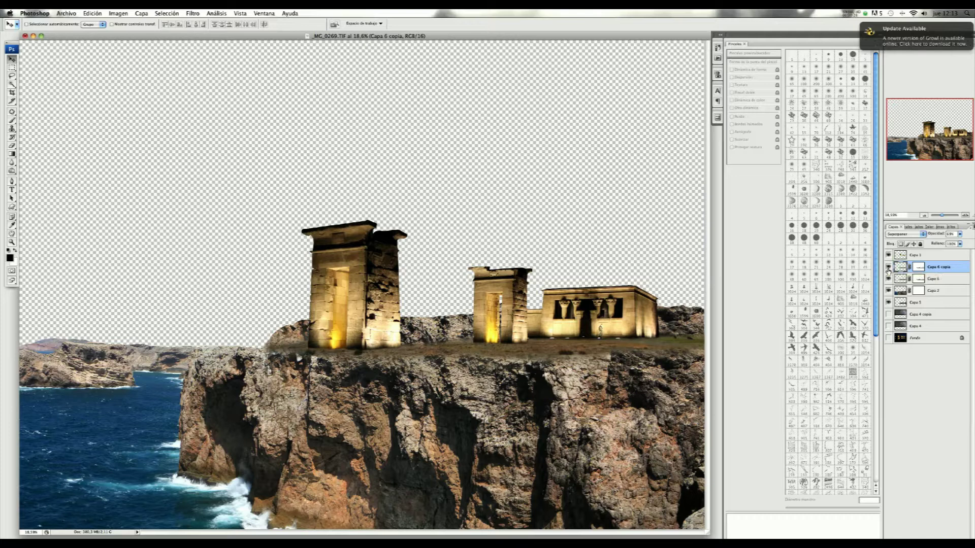
left_click(888, 314)
left_click(888, 314)
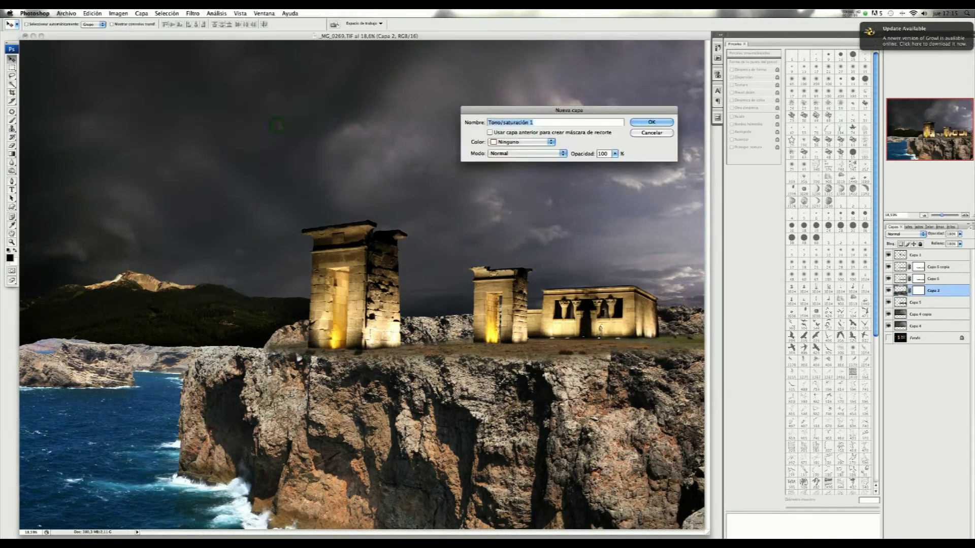
Step: Darken the sky with a Hue/Saturation layer clipped to it, with reduced opacity
left_click(646, 122)
left_click_drag(668, 241, 661, 244)
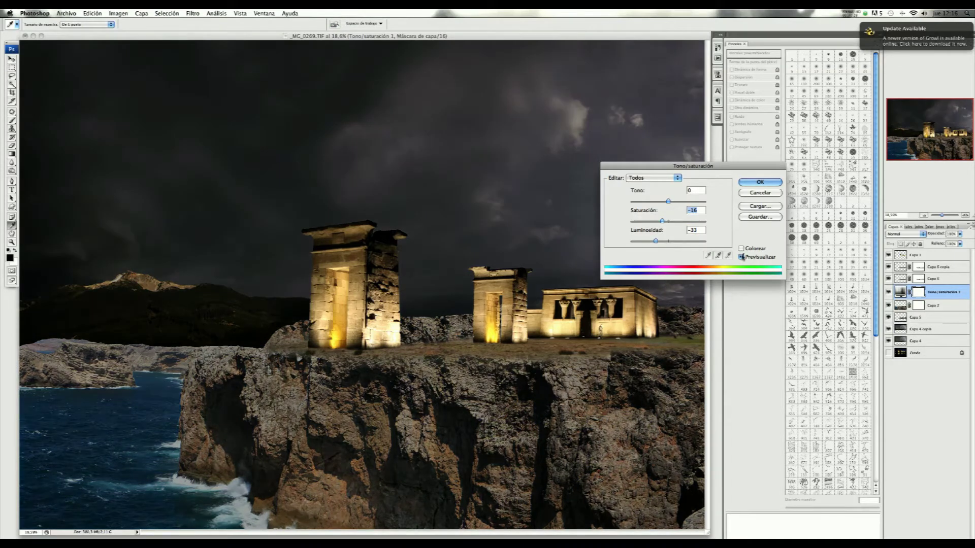
left_click(760, 182)
left_click(936, 305, "alt")
key("b")
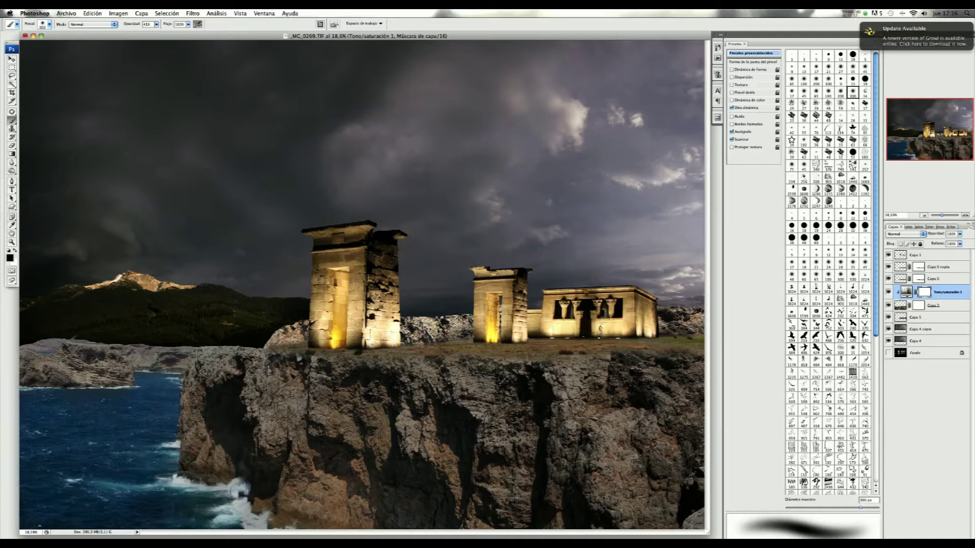
left_click_drag(960, 234, 953, 243)
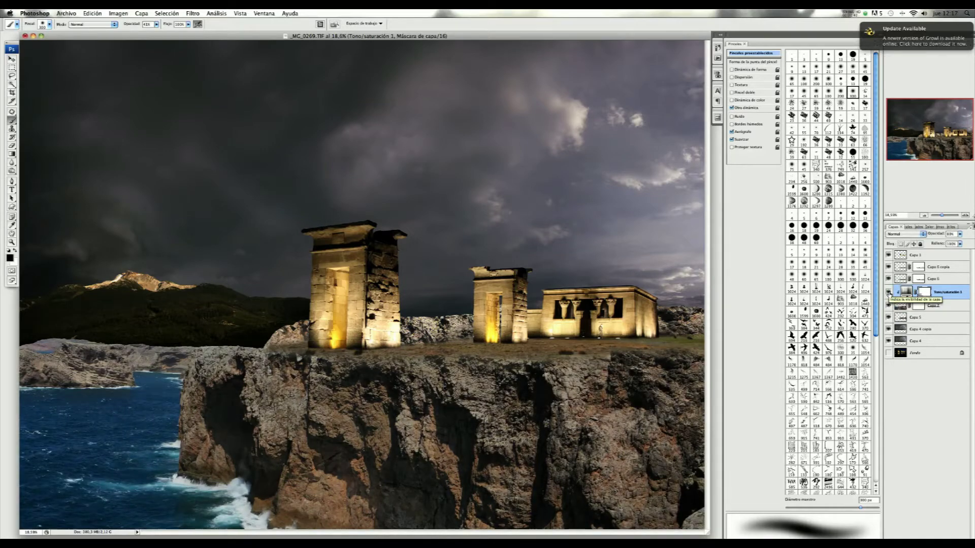
Step: Lower the lightness of rock layer Capa 5 with Hue/Saturation, then clear the selection
left_click(930, 317)
left_click(118, 13)
left_click(229, 97)
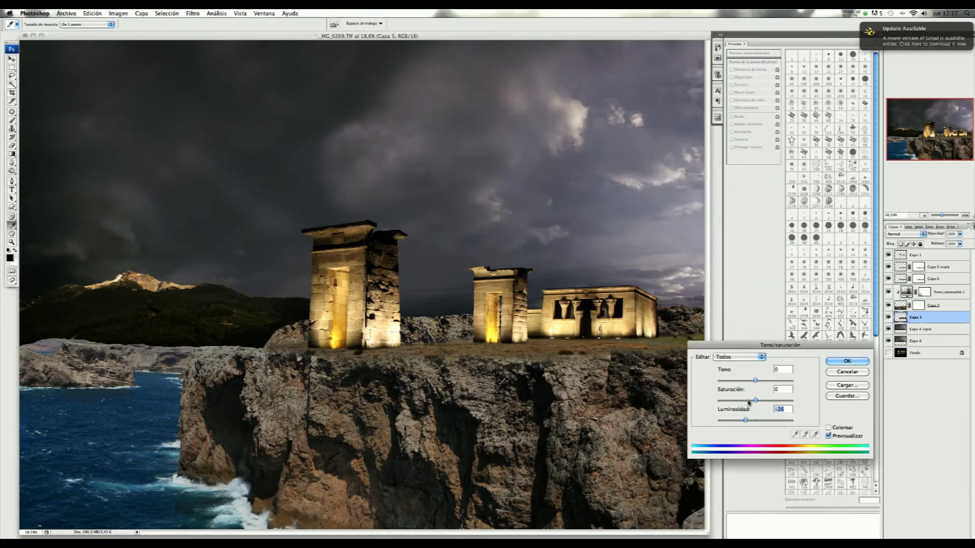
key("Return")
key("l")
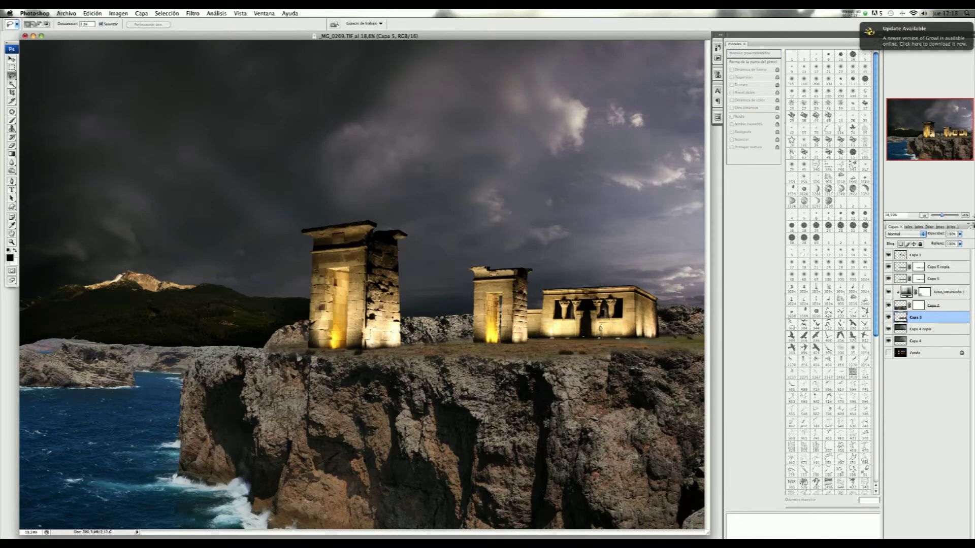
left_click(296, 292)
Step: Select near the left pylon base on Capa 6, then duplicate the temple layer for High Pass
left_click(948, 269)
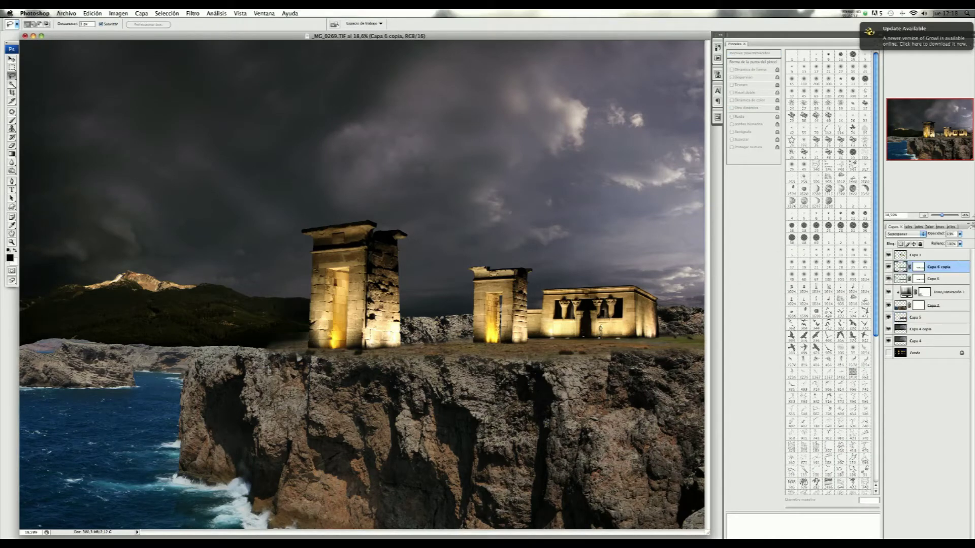
left_click(888, 266)
left_click(934, 279)
left_click_drag(311, 333, 316, 316)
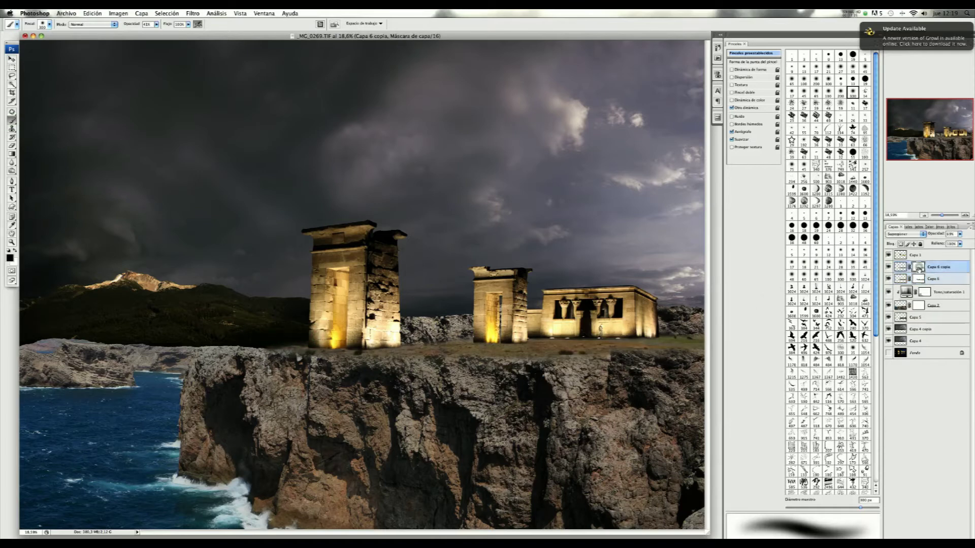
key("bracketleft")
key("bracketleft")
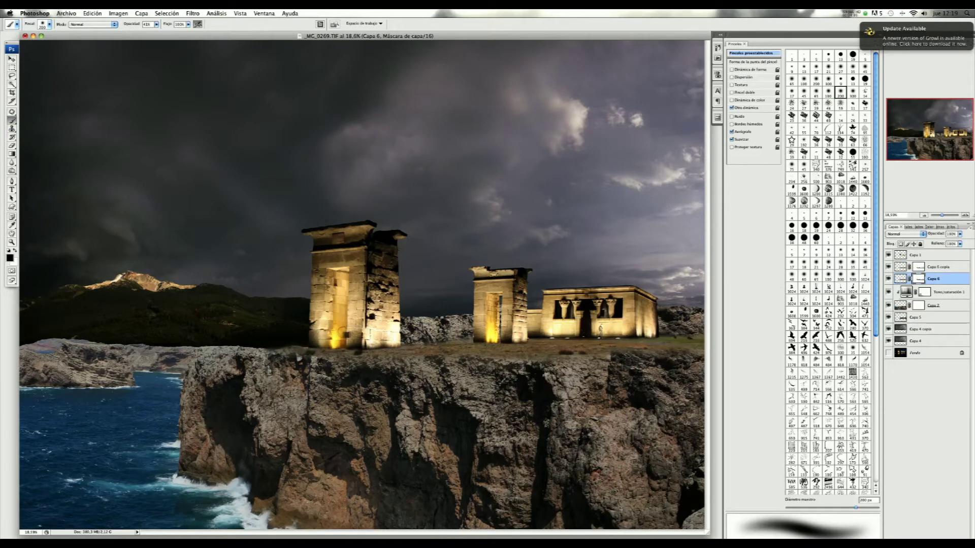
left_click(193, 13)
left_click(295, 211)
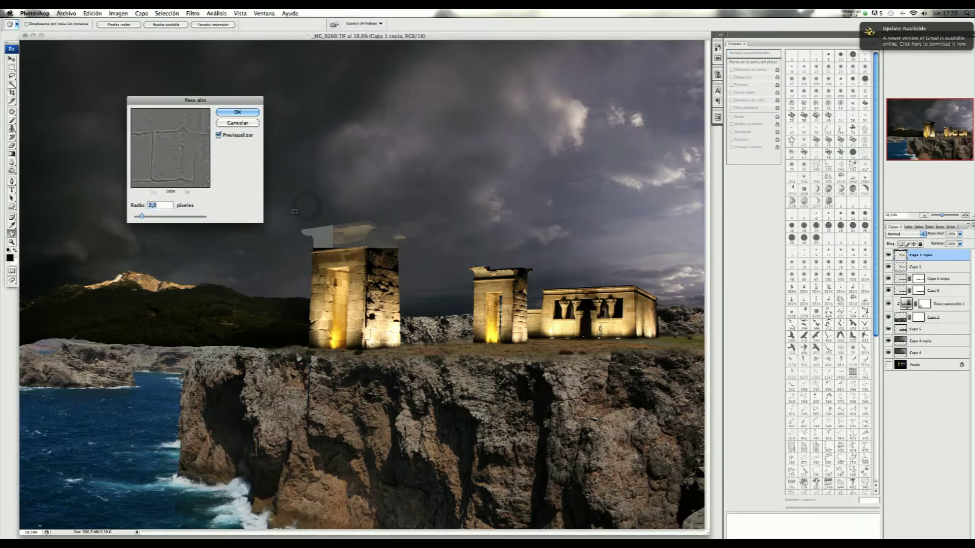
Step: Apply the 2.0 px High Pass and add a desaturating Hue/Saturation adjustment layer
key("Return")
left_click(141, 13)
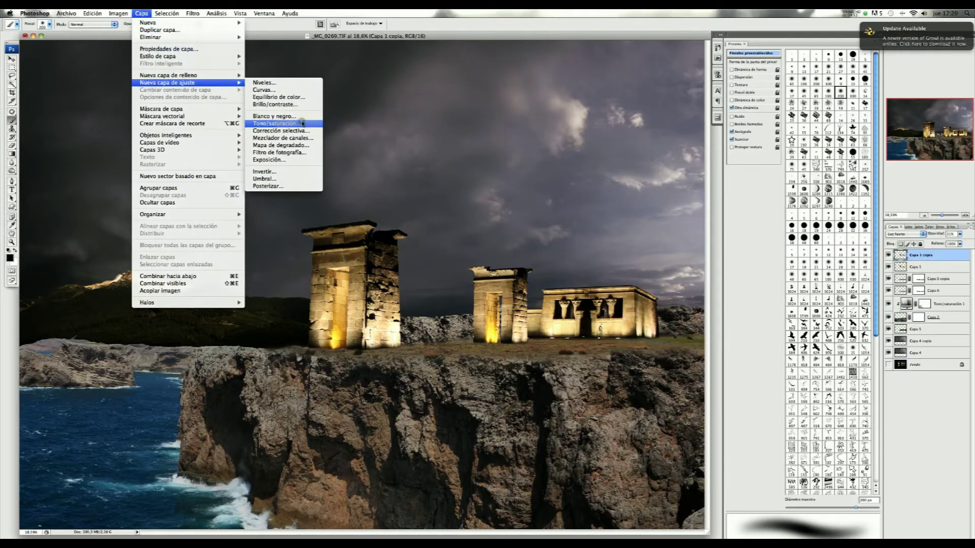
left_click(302, 124)
key("Return")
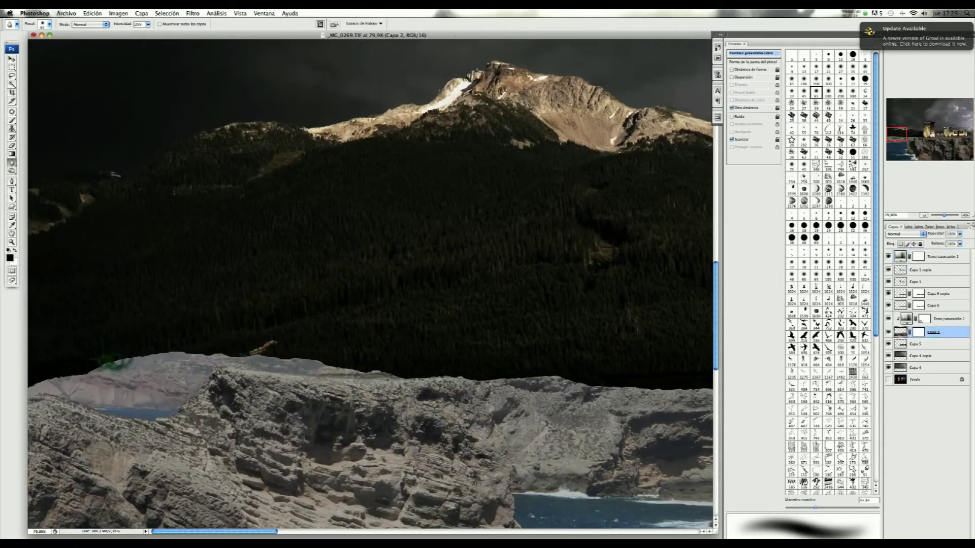
Step: Blur the seam between the mountain and cliff rock at 45% strength
key("4")
key("5")
left_click_drag(293, 351, 481, 374)
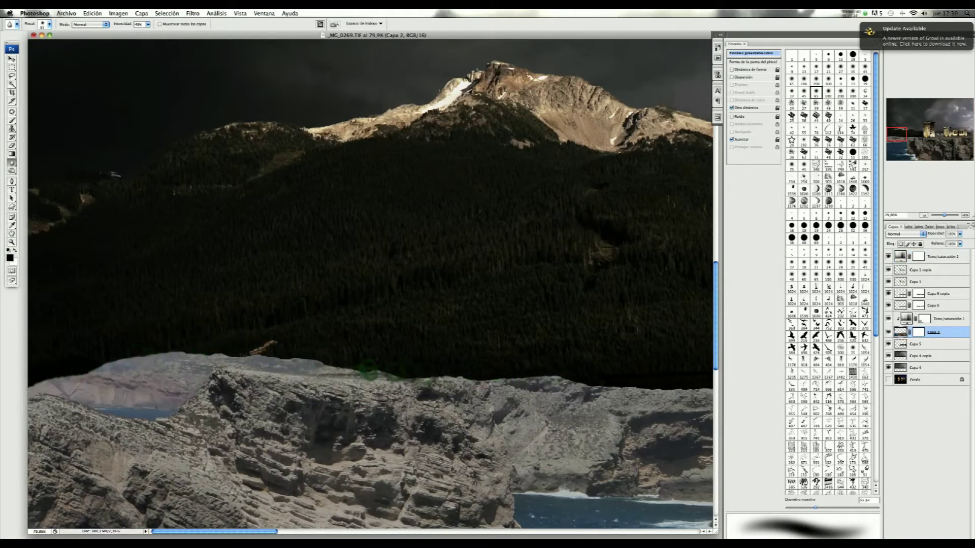
scroll(369, 284, "right", 10)
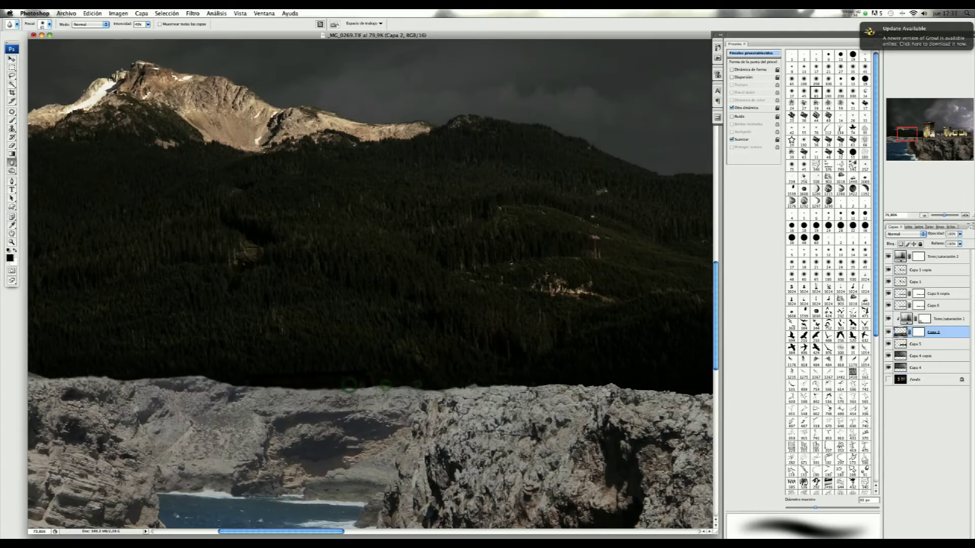
scroll(385, 385, "right", 6)
scroll(597, 163, "right", 4)
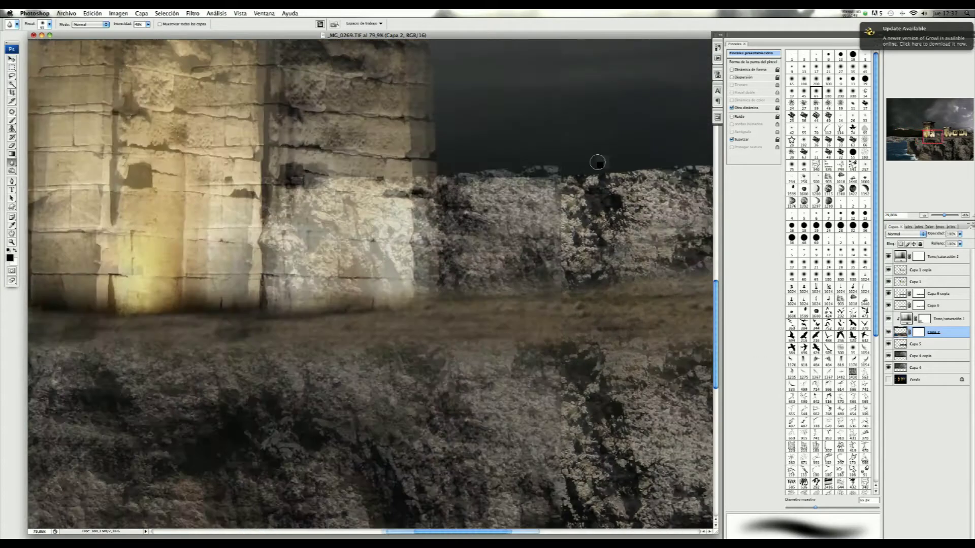
left_click_drag(598, 163, 268, 176)
key("alt+bracketleft")
scroll(416, 152, "right", 10)
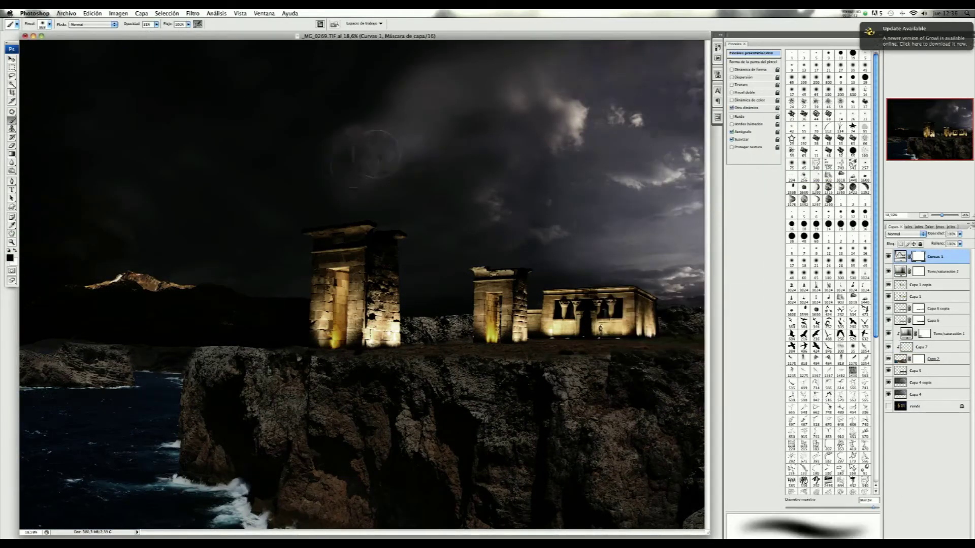
Step: Brighten soft sky patches on the Curvas 1 mask, including left of the tall pylon
left_click_drag(634, 76, 381, 229)
left_click_drag(299, 233, 152, 213)
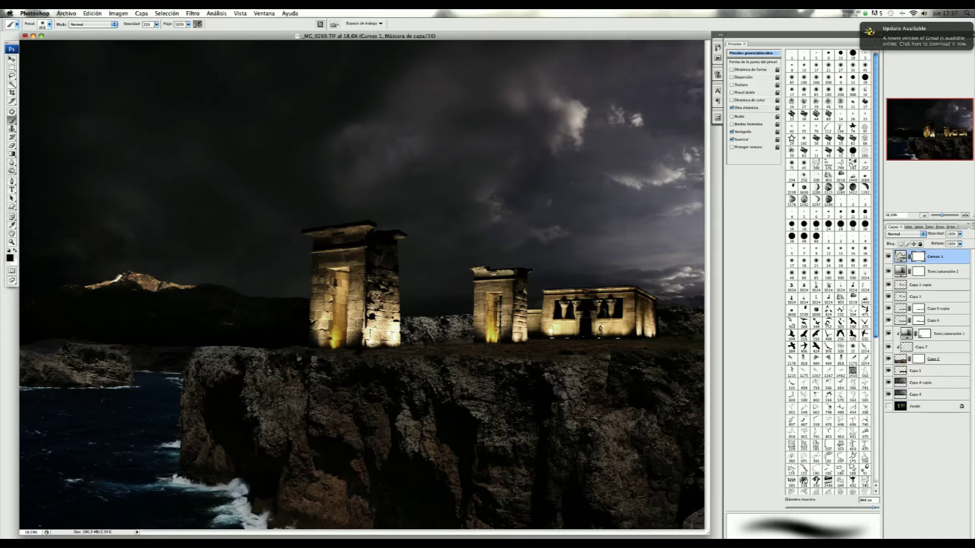
key("1")
key("1")
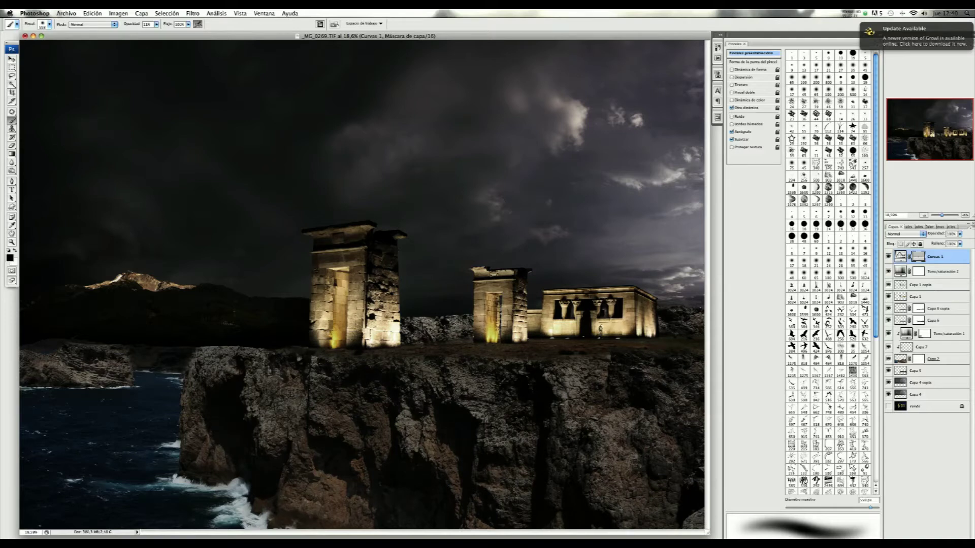
Step: Select Capa 2 for dodging, then Capa 7 with a 300 px soft brush
left_click(933, 359)
key("o")
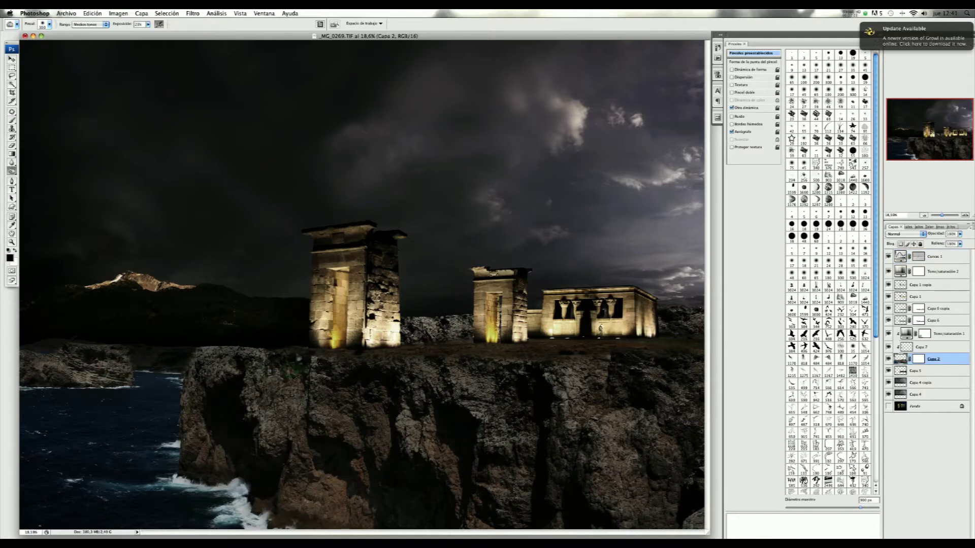
left_click(936, 347)
key("b")
left_click(828, 77)
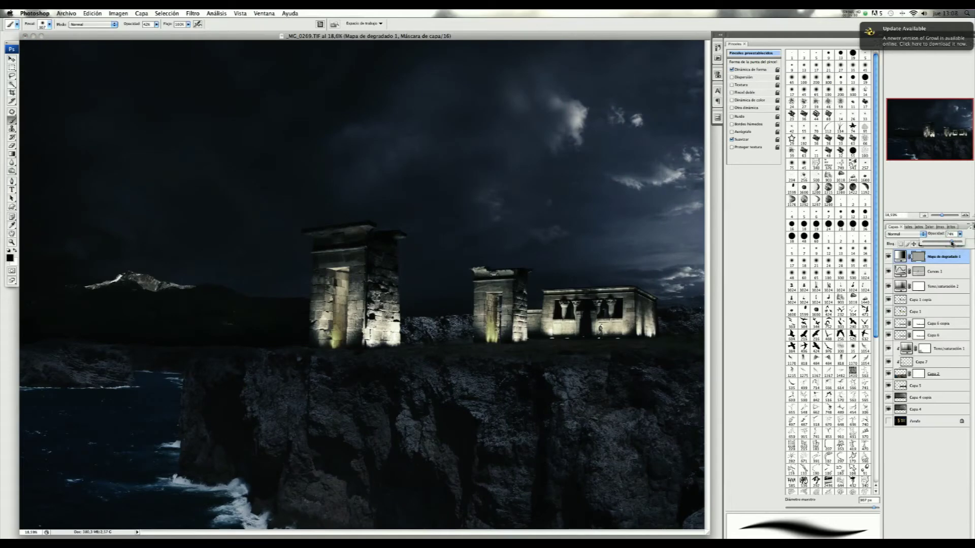
Step: Add Capa 8 and paint grey strokes along the ground beneath the temples
left_click(889, 257)
left_click(959, 234)
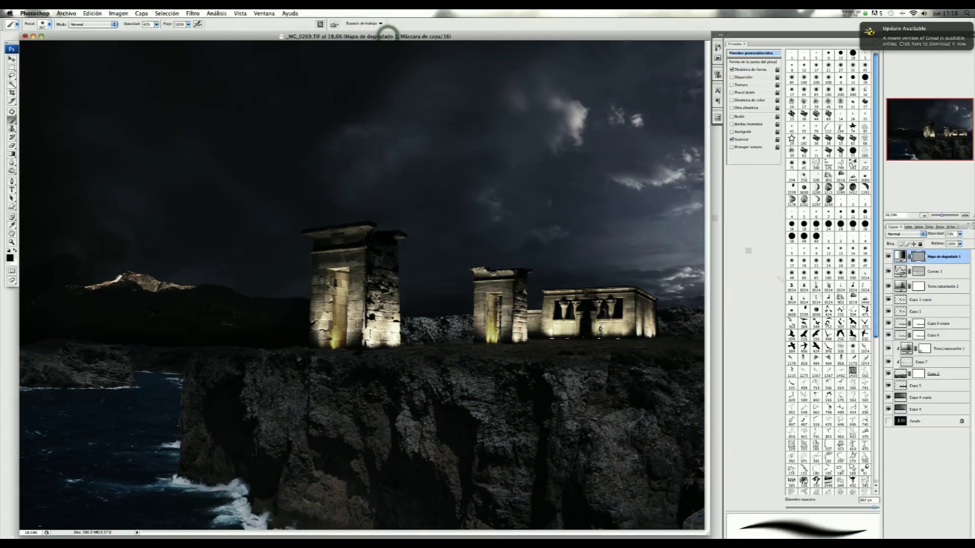
key("ctrl+shift+alt+n")
left_click(11, 242)
left_click_drag(350, 203, 701, 447)
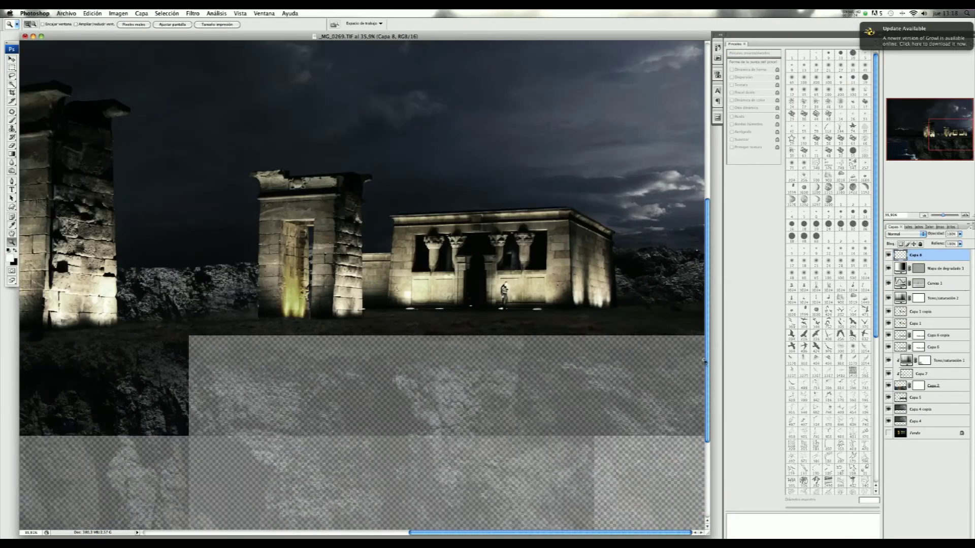
left_click(12, 121)
scroll(551, 327, "up", 3)
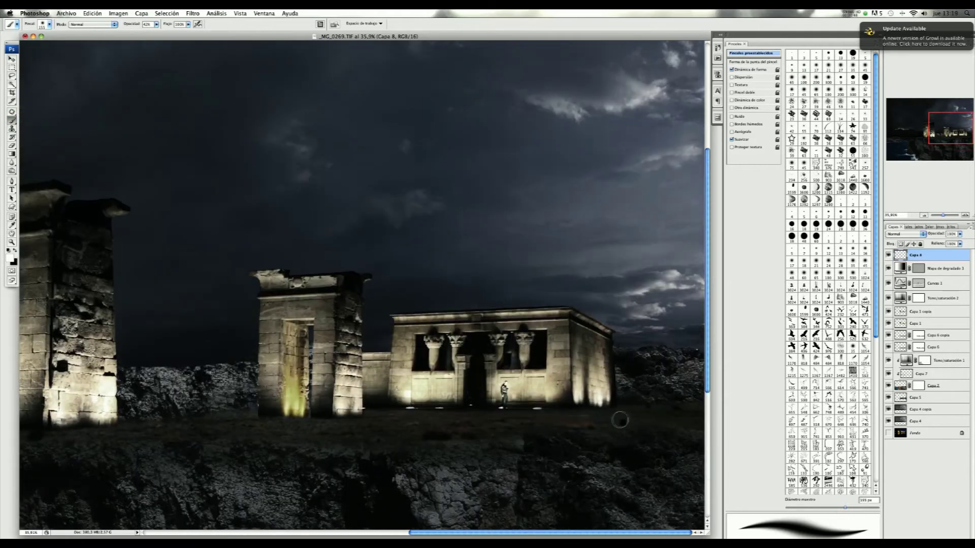
left_click_drag(620, 420, 680, 416)
left_click_drag(576, 418, 422, 431)
mouse_move(338, 440)
left_mouse_down()
mouse_move(56, 432)
mouse_move(568, 420)
left_mouse_up()
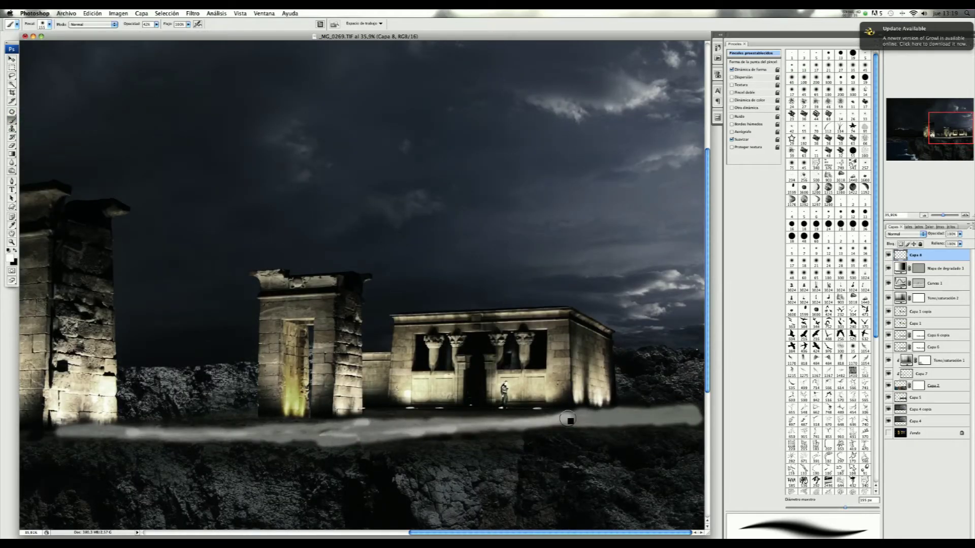
Step: Set Capa 8 to Superponer and switch the brush to airbrush build-up without shape dynamics
left_click(905, 234)
key("ctrl+0")
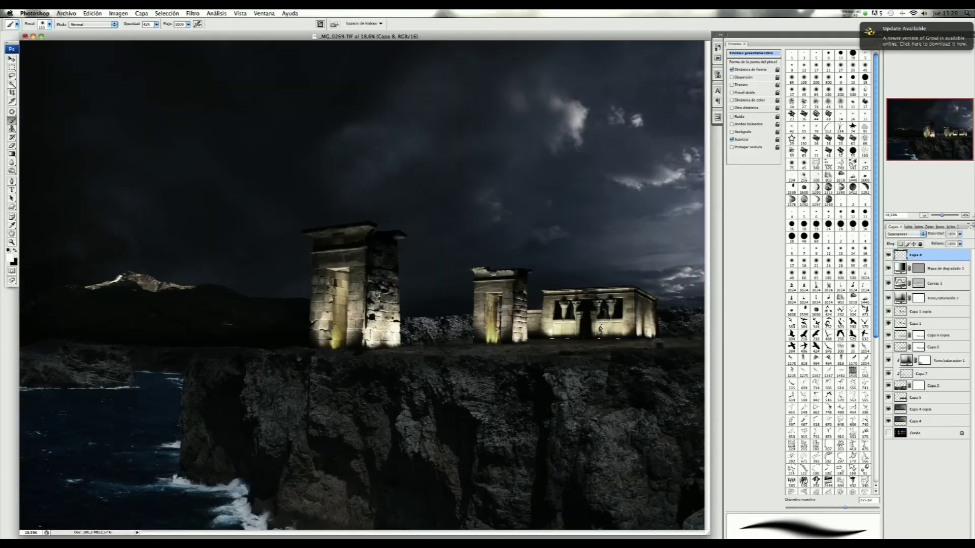
left_click(732, 70)
left_click(732, 107)
left_click(732, 132)
Step: Airbrush the right-hand sky with a ~713 px brush and lower Capa 8 to 63% opacity
left_click_drag(845, 508, 872, 508)
mouse_move(671, 46)
left_mouse_down()
mouse_move(680, 307)
mouse_move(588, 152)
left_mouse_up()
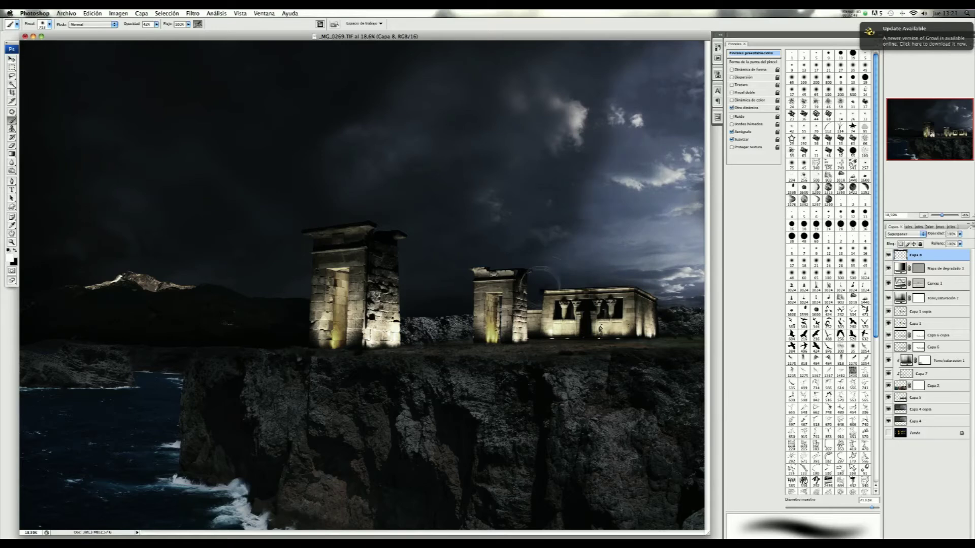
left_click_drag(589, 153, 447, 117)
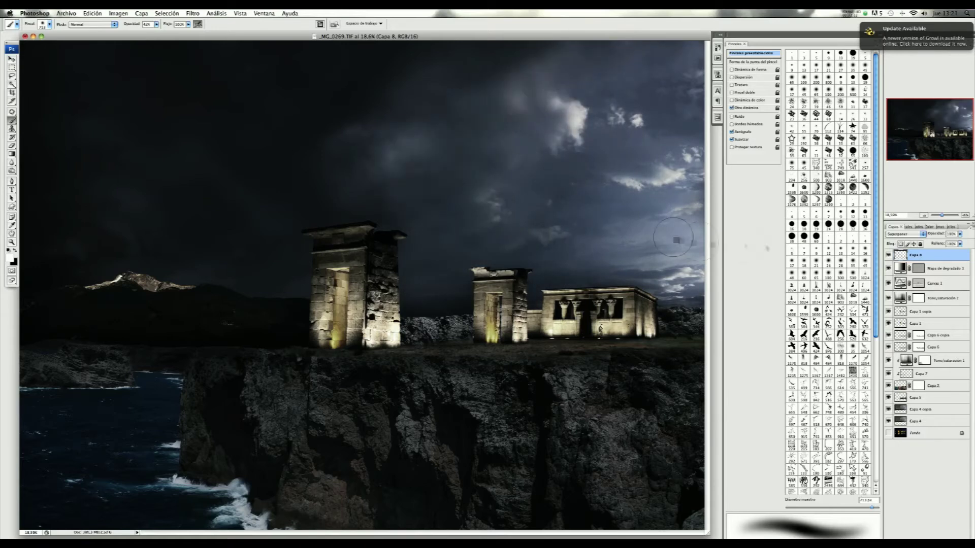
left_click(959, 234)
left_click_drag(949, 242, 939, 242)
Step: Add Capa 9 and paint the distant mountain black with a 100 px brush at 100%
left_click(919, 409)
key("ctrl+shift+alt+n")
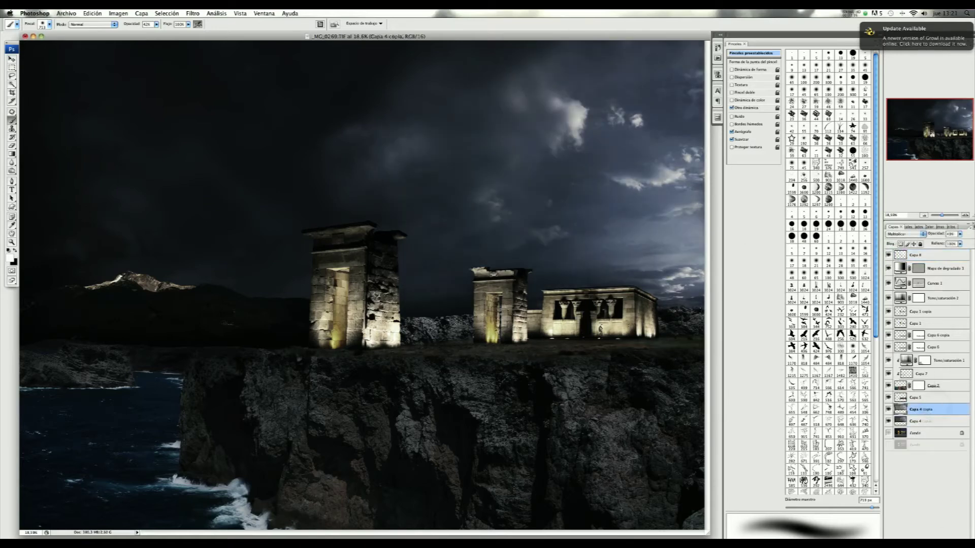
left_click(828, 91)
key("d")
key("0")
mouse_move(493, 275)
left_mouse_down()
mouse_move(441, 249)
mouse_move(243, 243)
mouse_move(172, 290)
left_mouse_up()
mouse_move(315, 254)
left_mouse_down()
mouse_move(528, 264)
mouse_move(284, 284)
left_mouse_up()
mouse_move(366, 274)
left_mouse_down()
mouse_move(498, 305)
mouse_move(650, 290)
left_mouse_up()
Step: Lower Capa 9's opacity and toggle it to compare the darkened mountain
left_click_drag(960, 234, 943, 242)
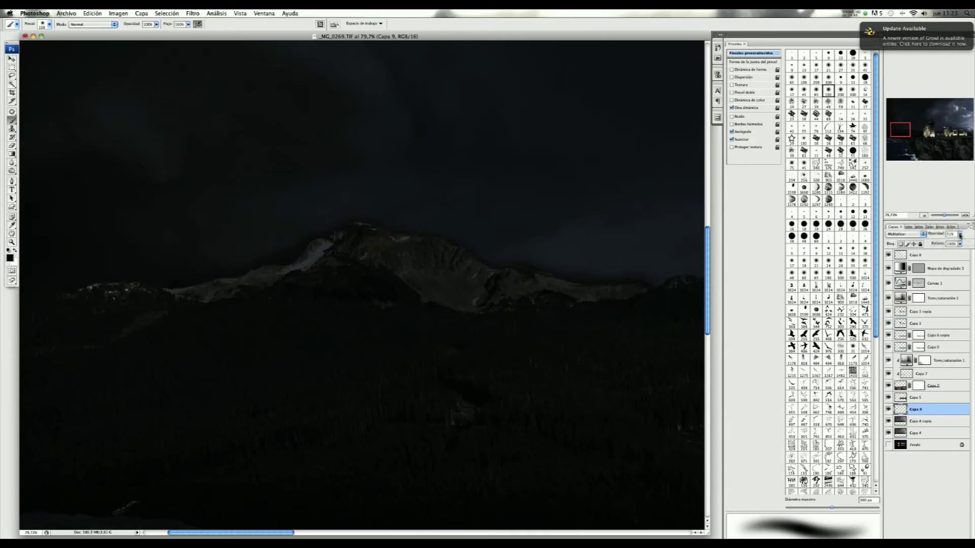
key("ctrl+0")
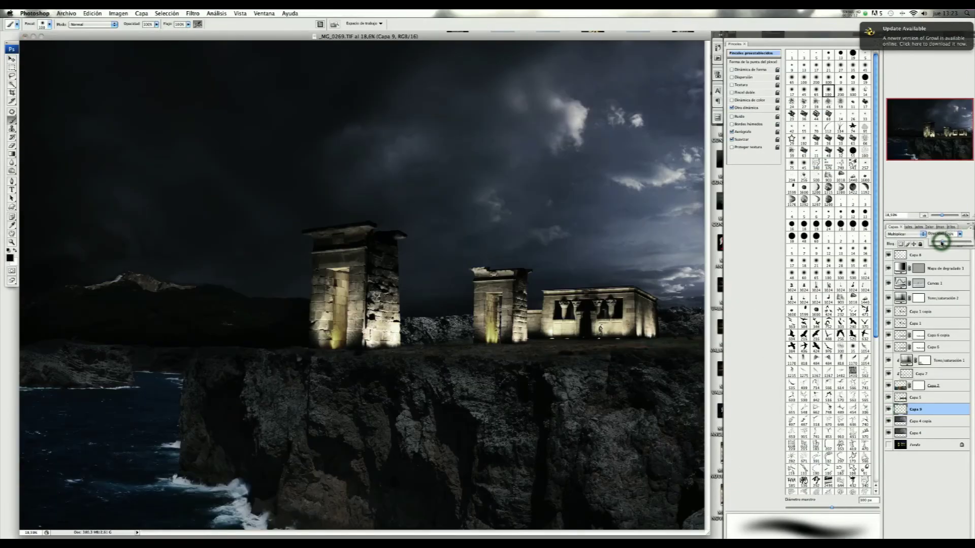
left_click(889, 410)
left_click(889, 411)
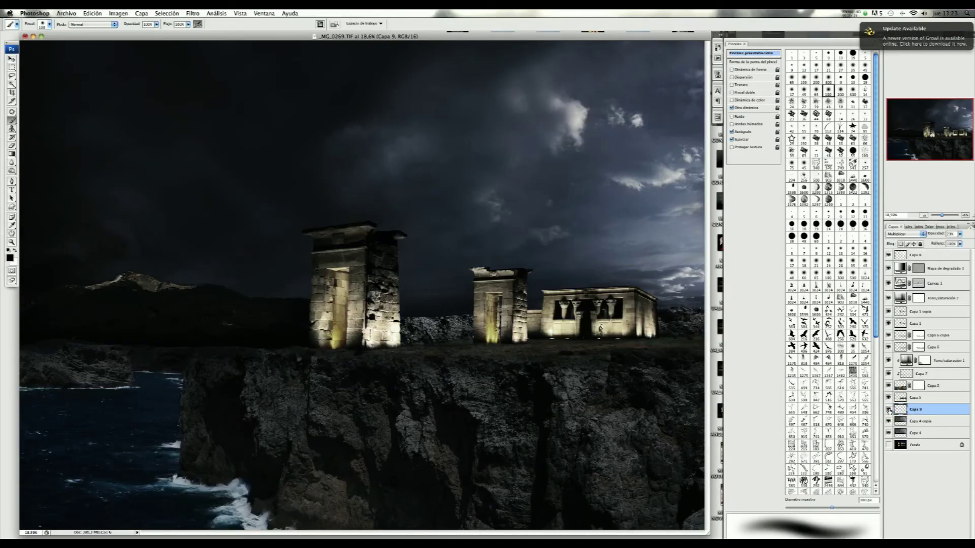
Step: Add a Hue/Saturation layer with Saturación -50 and set its opacity to 43%
left_click(141, 13)
key("Return")
left_click_drag(668, 222, 650, 222)
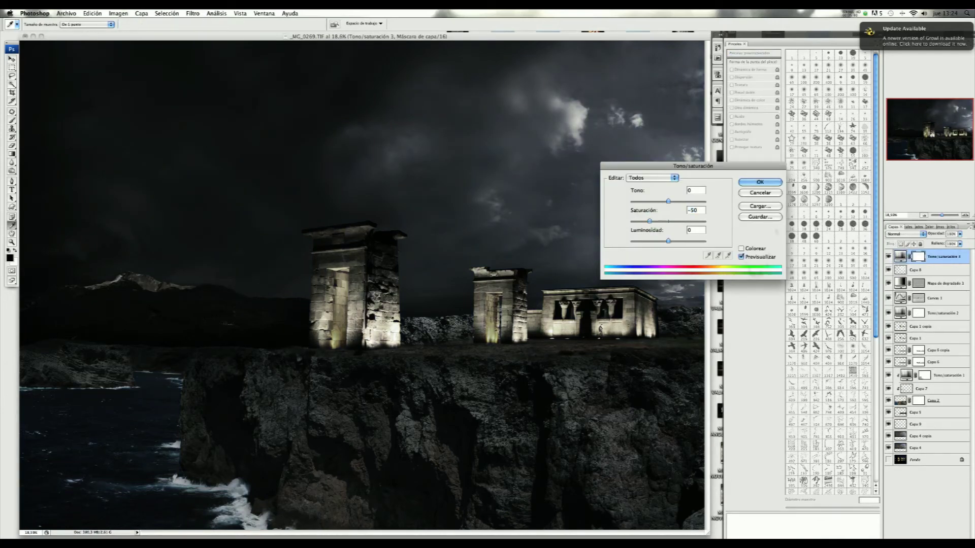
left_click(757, 183)
key("b")
left_click_drag(936, 244, 940, 245)
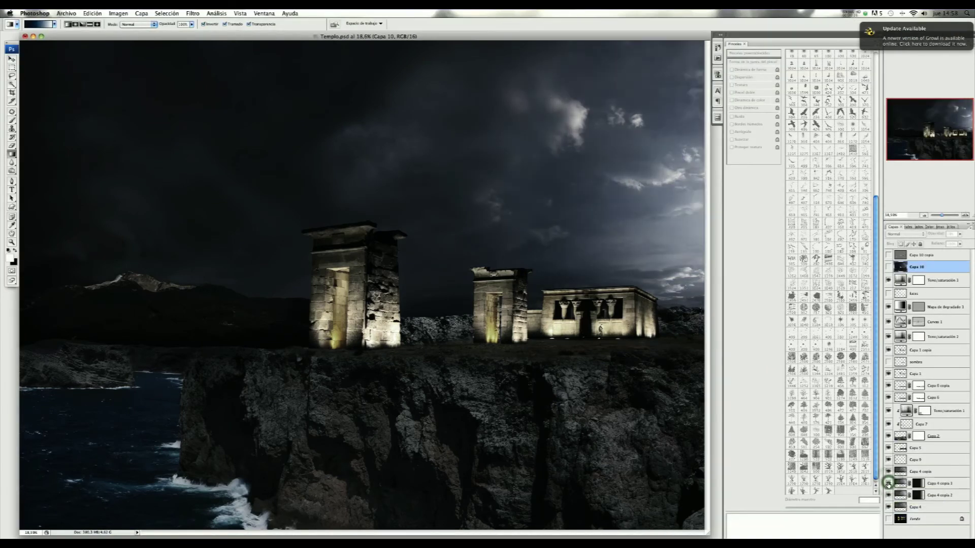
Step: Show the sky overlay, large moon, moon glow and brightened doorway layers
left_click(888, 267)
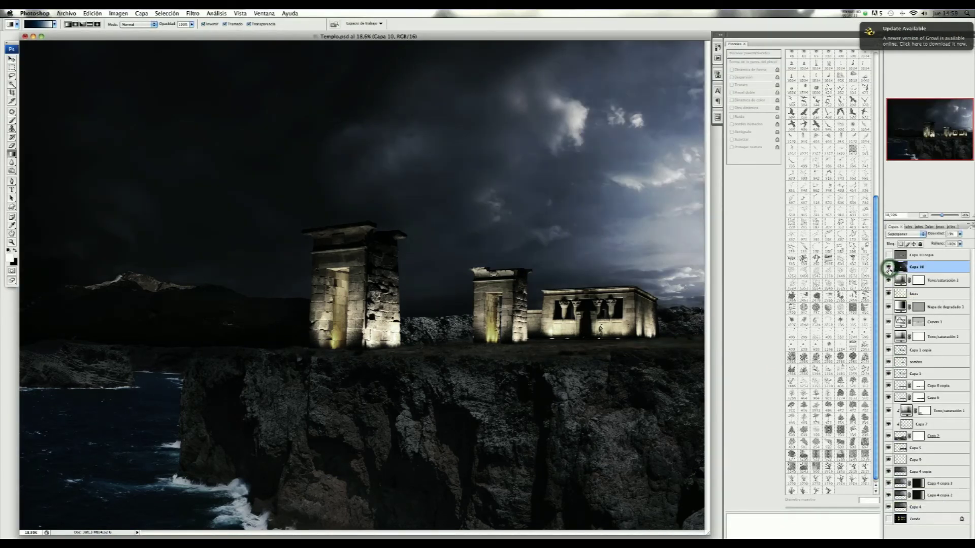
mouse_move(888, 255)
left_mouse_down()
mouse_move(889, 482)
mouse_move(888, 259)
left_mouse_up()
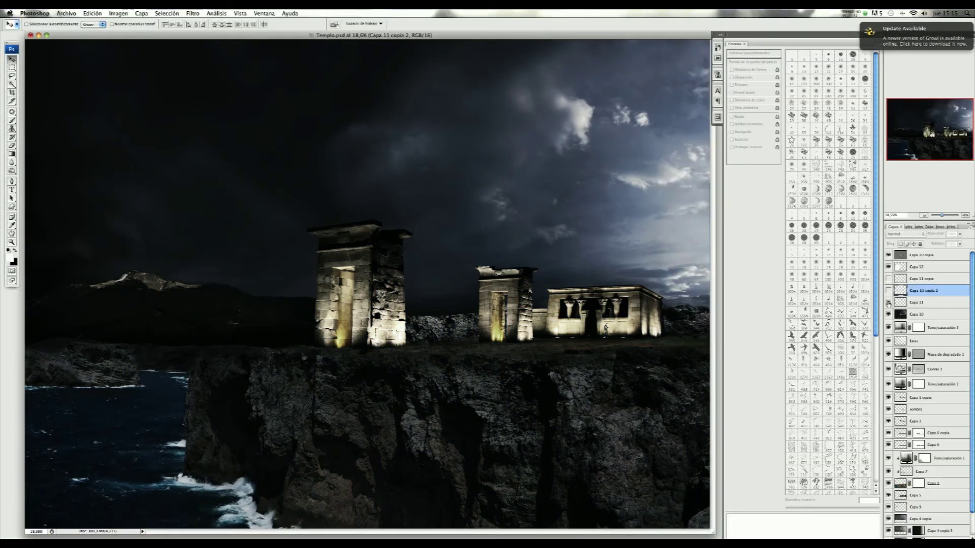
left_click(888, 302)
left_click(889, 279)
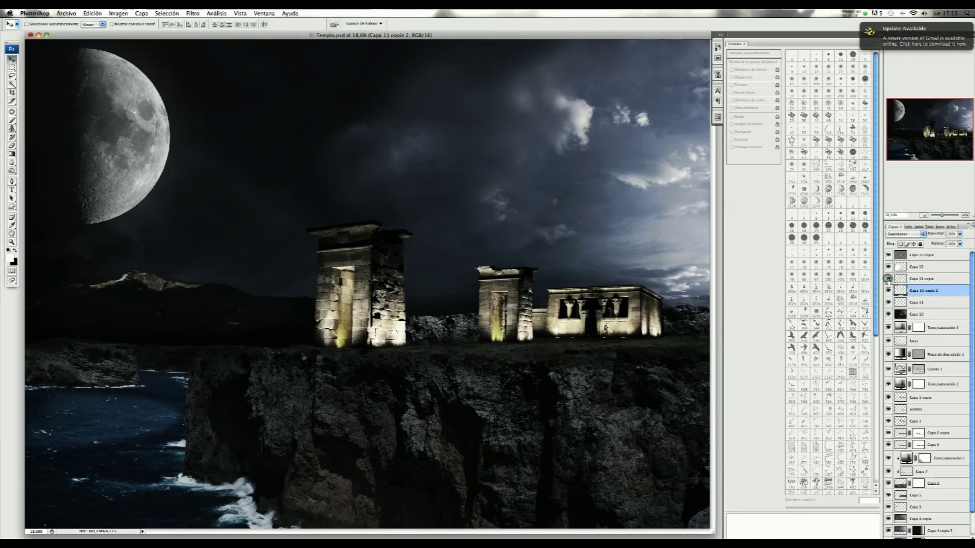
left_click(888, 267)
Step: Compare against the original temple photo, then return to the full moonlit composite
scroll(929, 315, "down", 3)
scroll(944, 320, "up", 3)
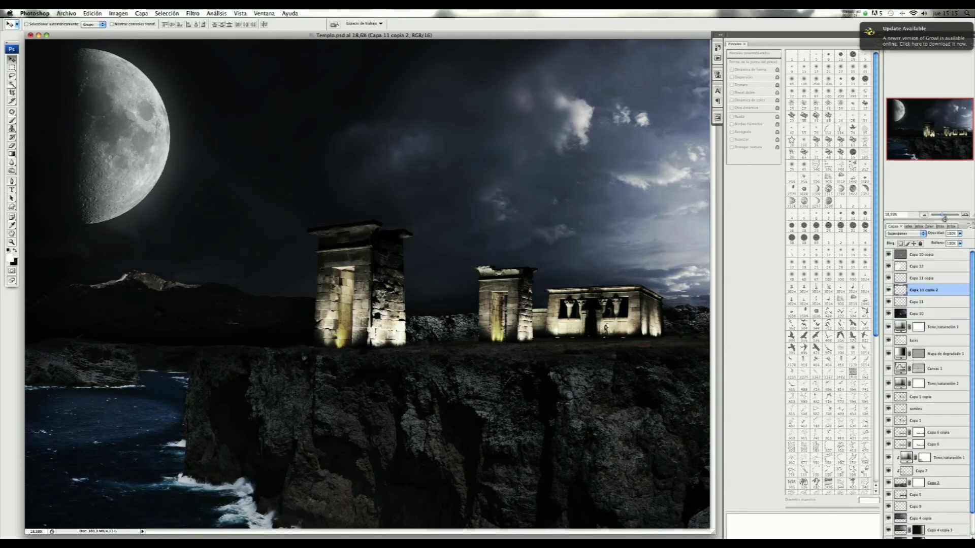
scroll(942, 267, "down", 2)
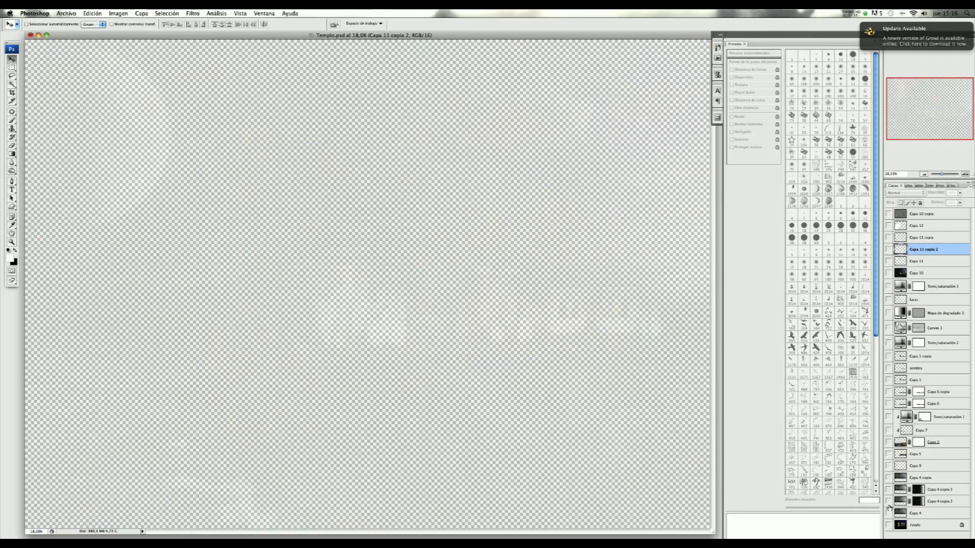
left_click_drag(888, 478, 889, 524)
left_click(889, 214)
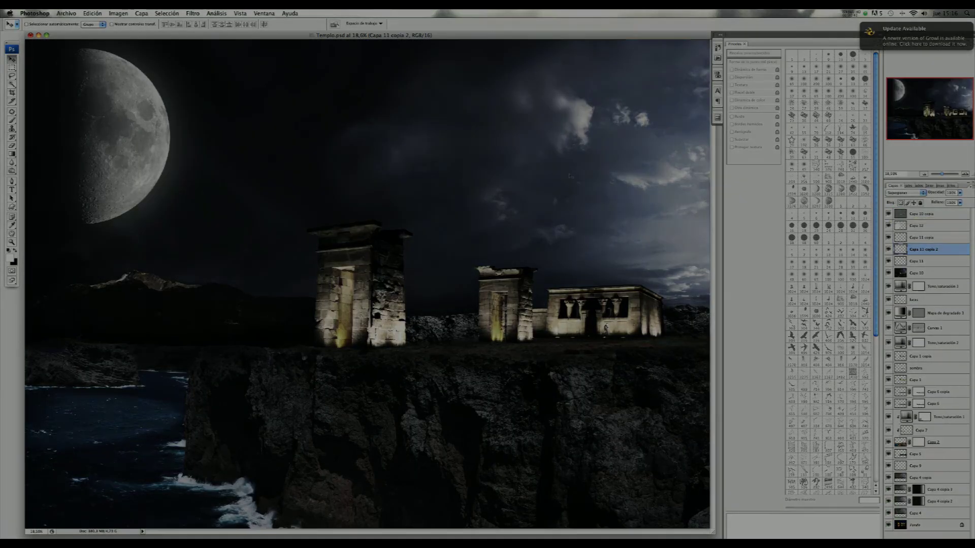